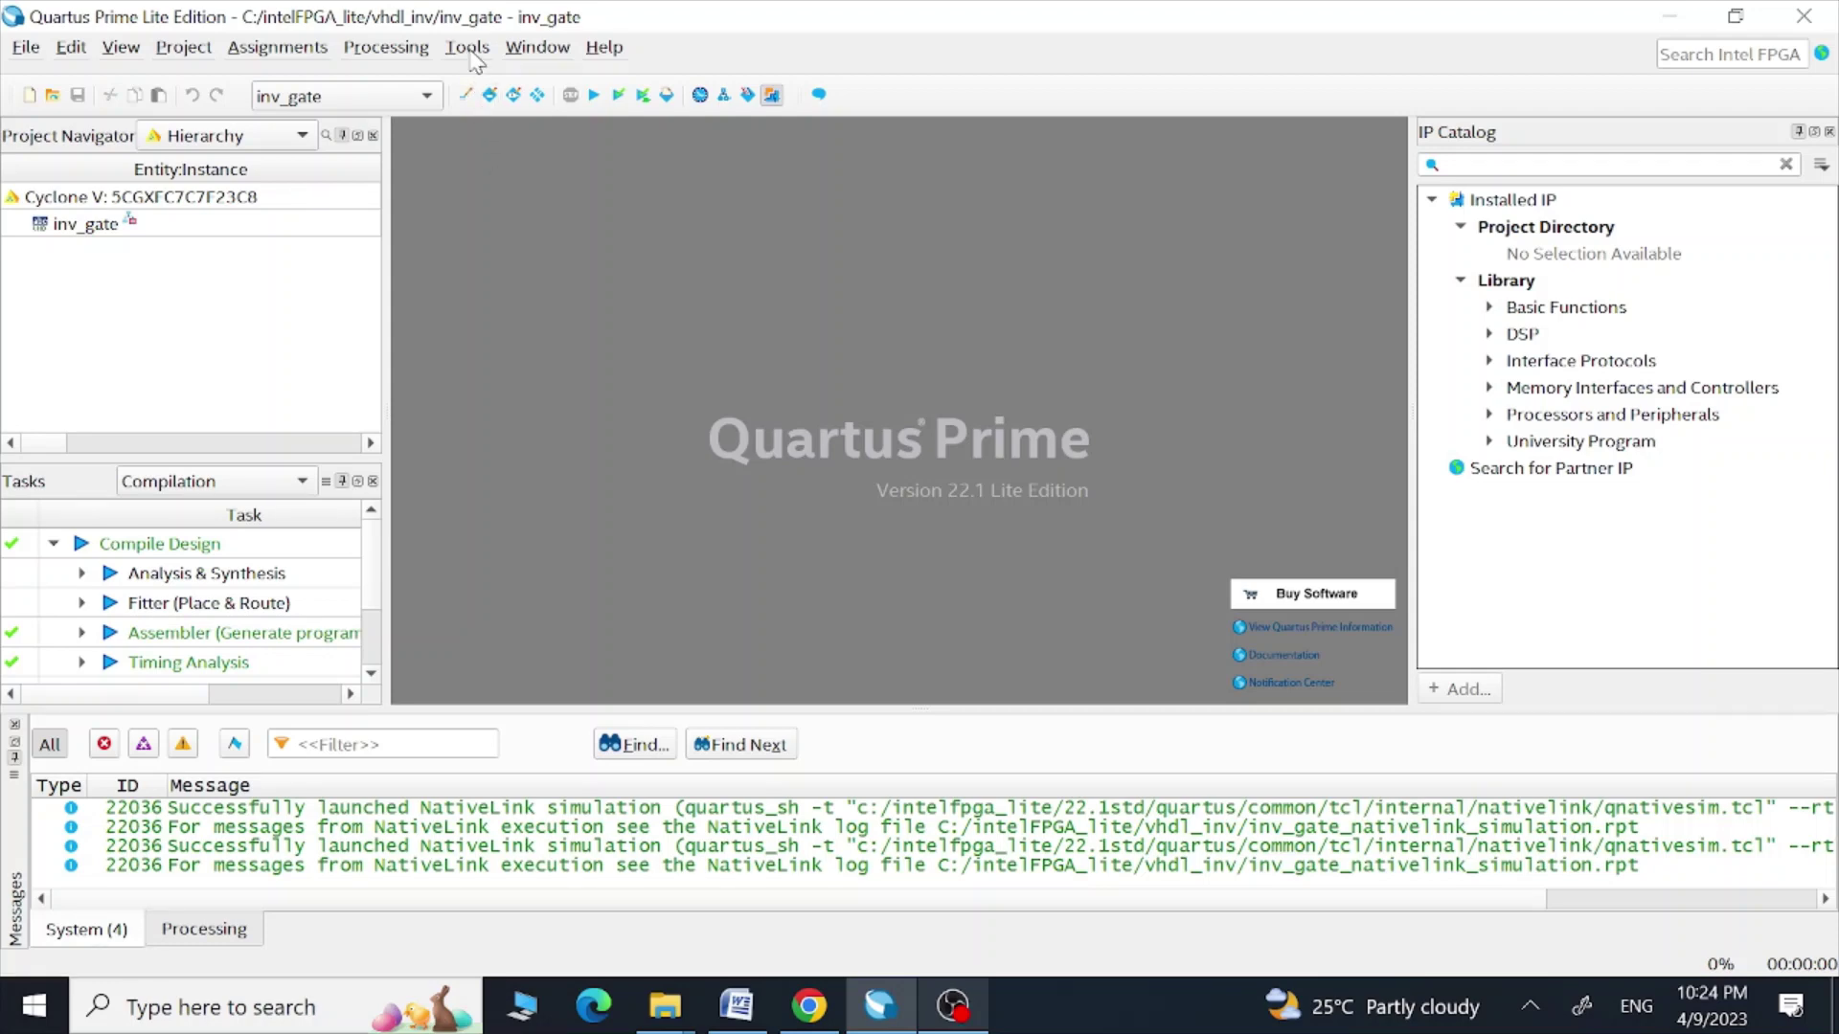
# Step: Run Tools > RTL Simulation and dismiss the NativeLink missing-quote error
pyautogui.click(469, 50)
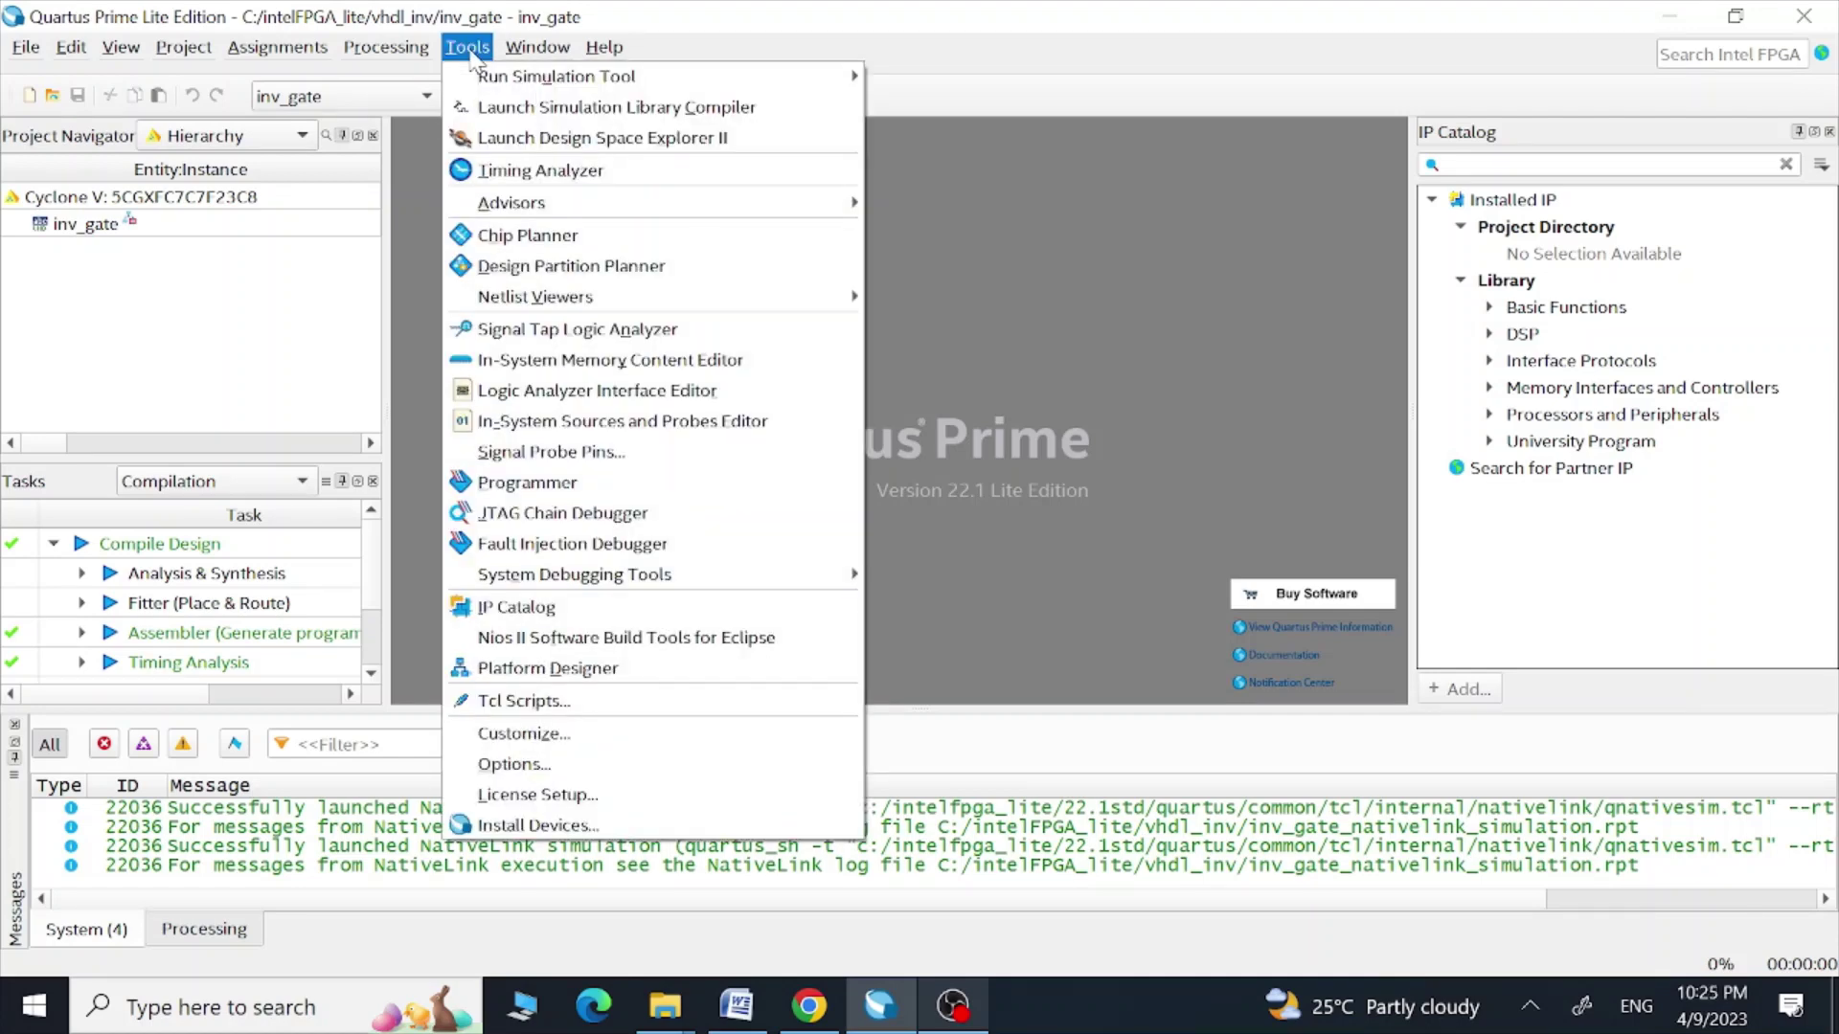
pyautogui.moveTo(556, 77)
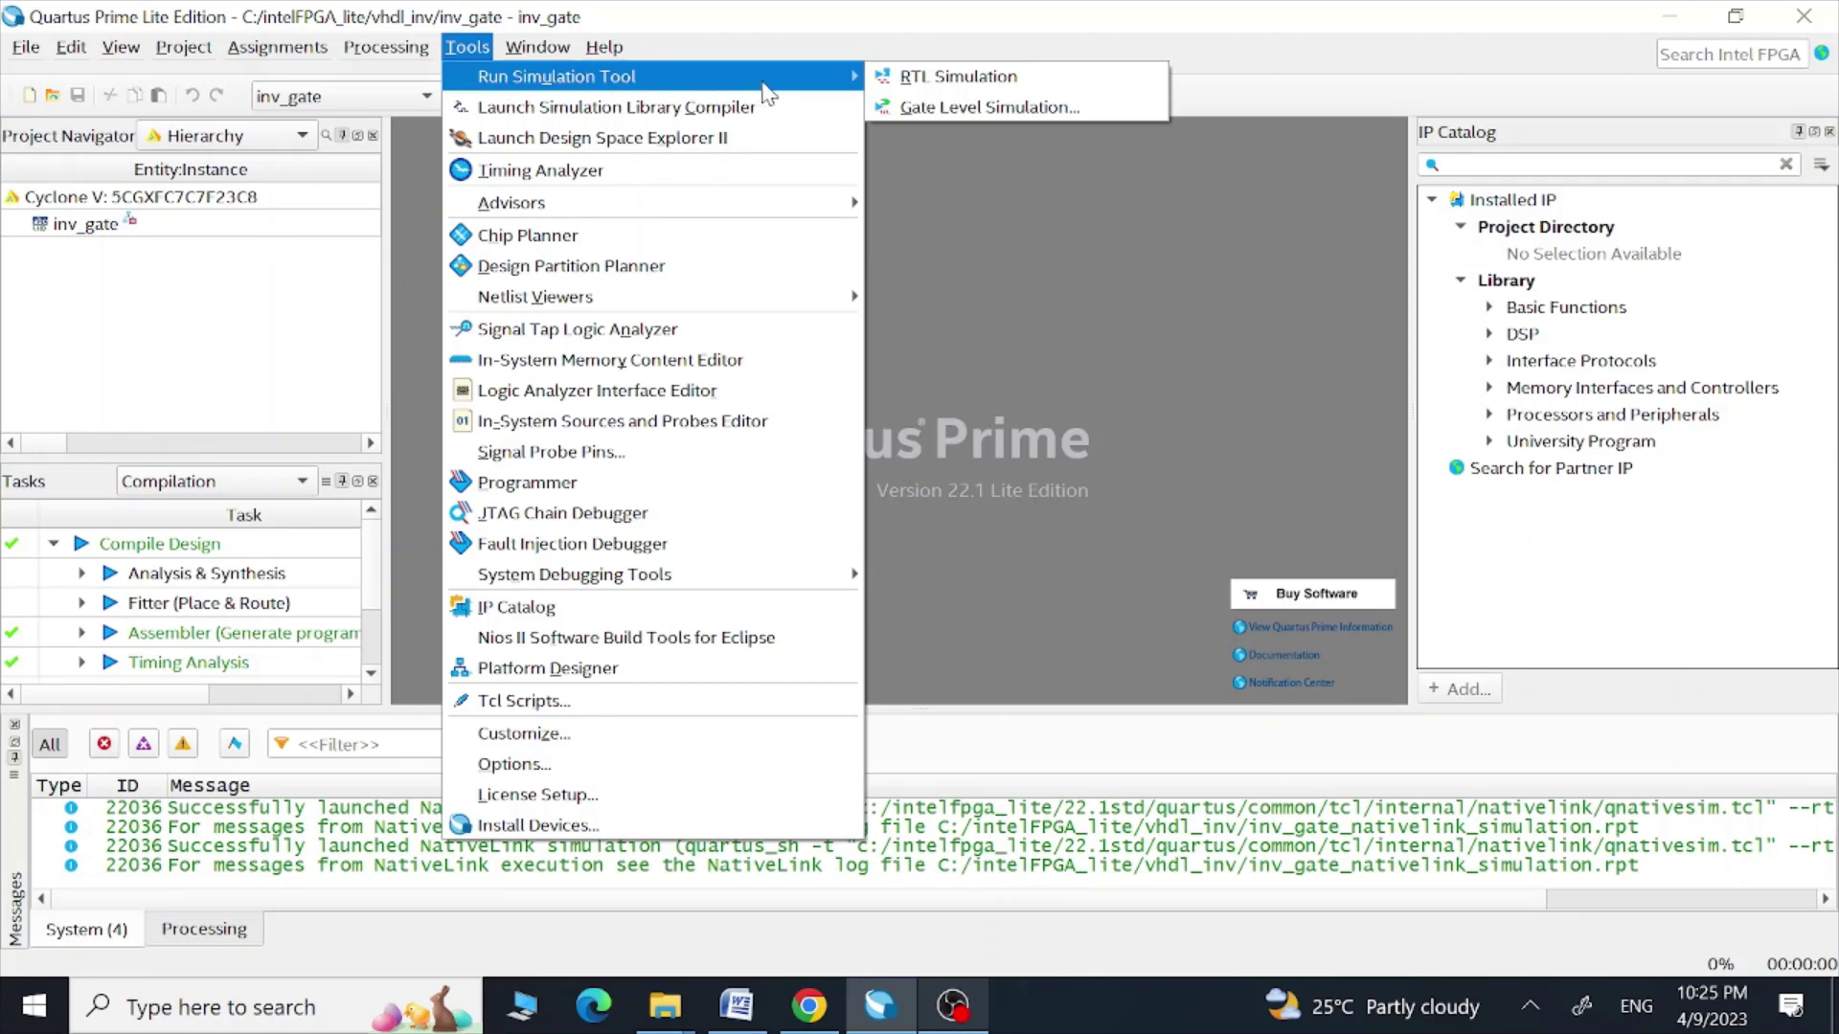
pyautogui.click(906, 91)
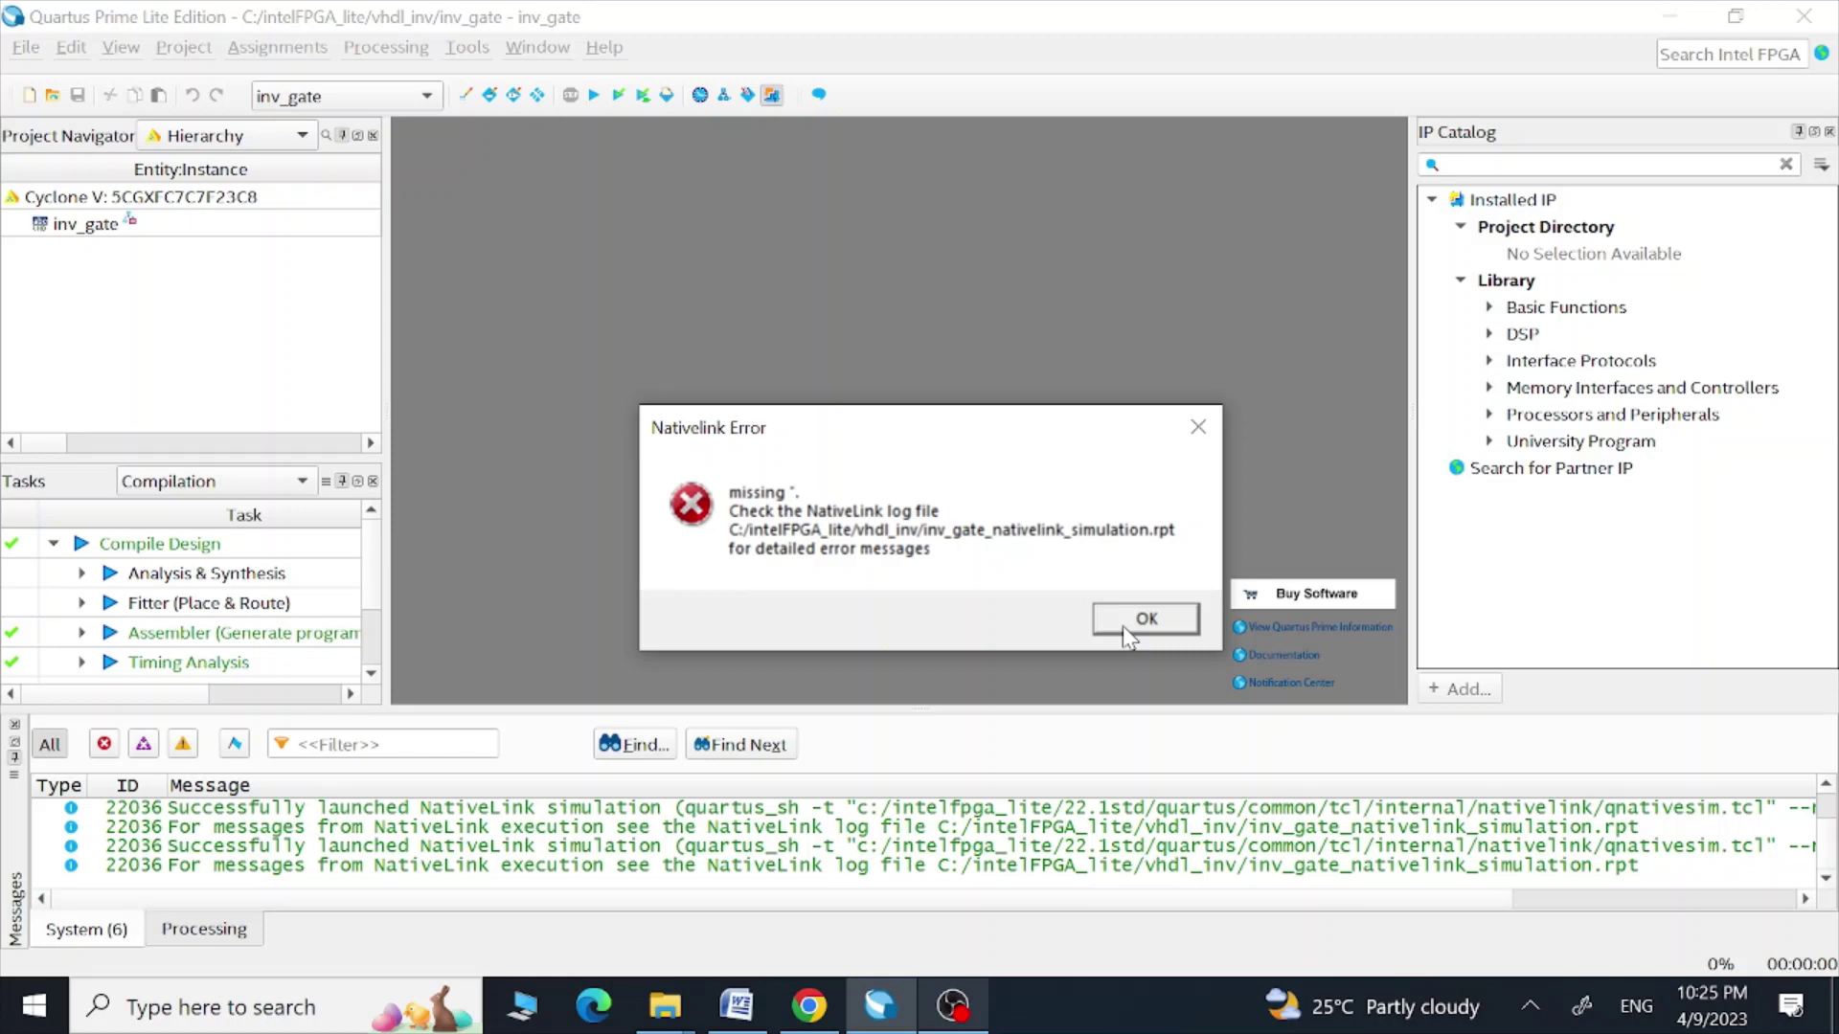
pyautogui.click(1123, 625)
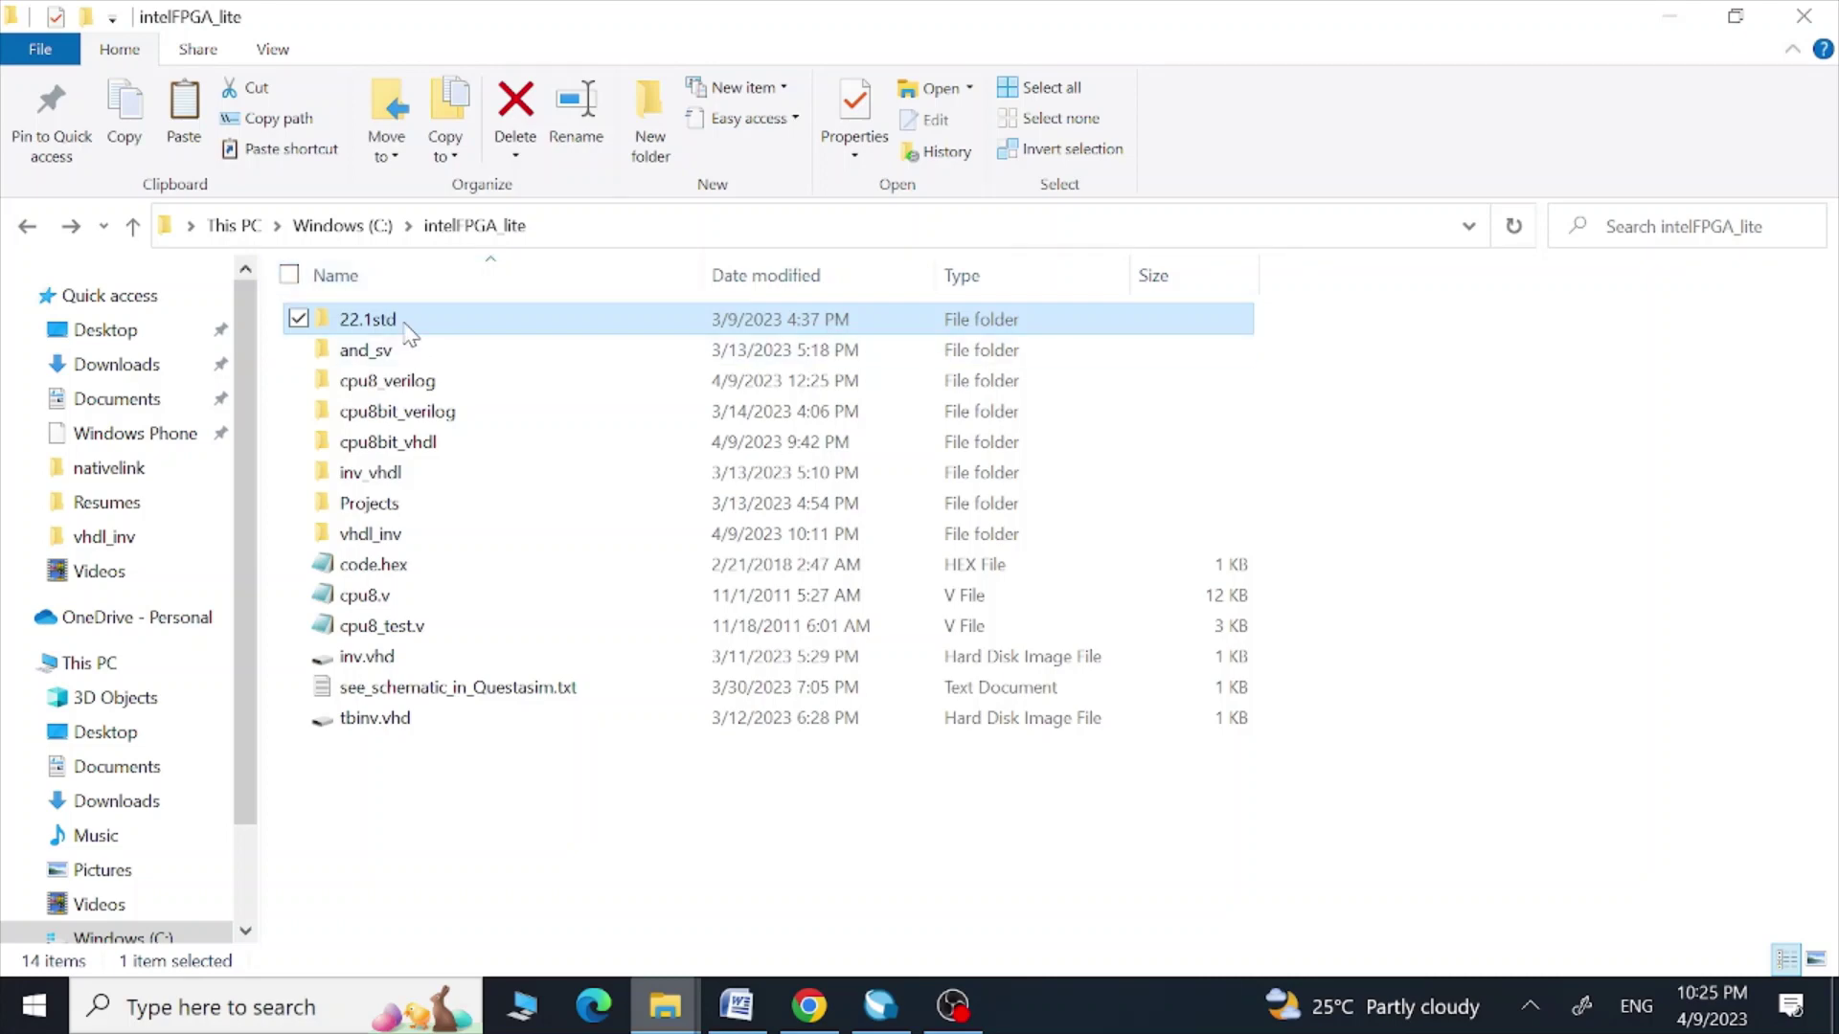
# Step: Browse to 22.1std\quartus\common\tcl\internal\nativelink and bring up the context menu for qnativelinkflow.tcl
pyautogui.doubleClick(406, 329)
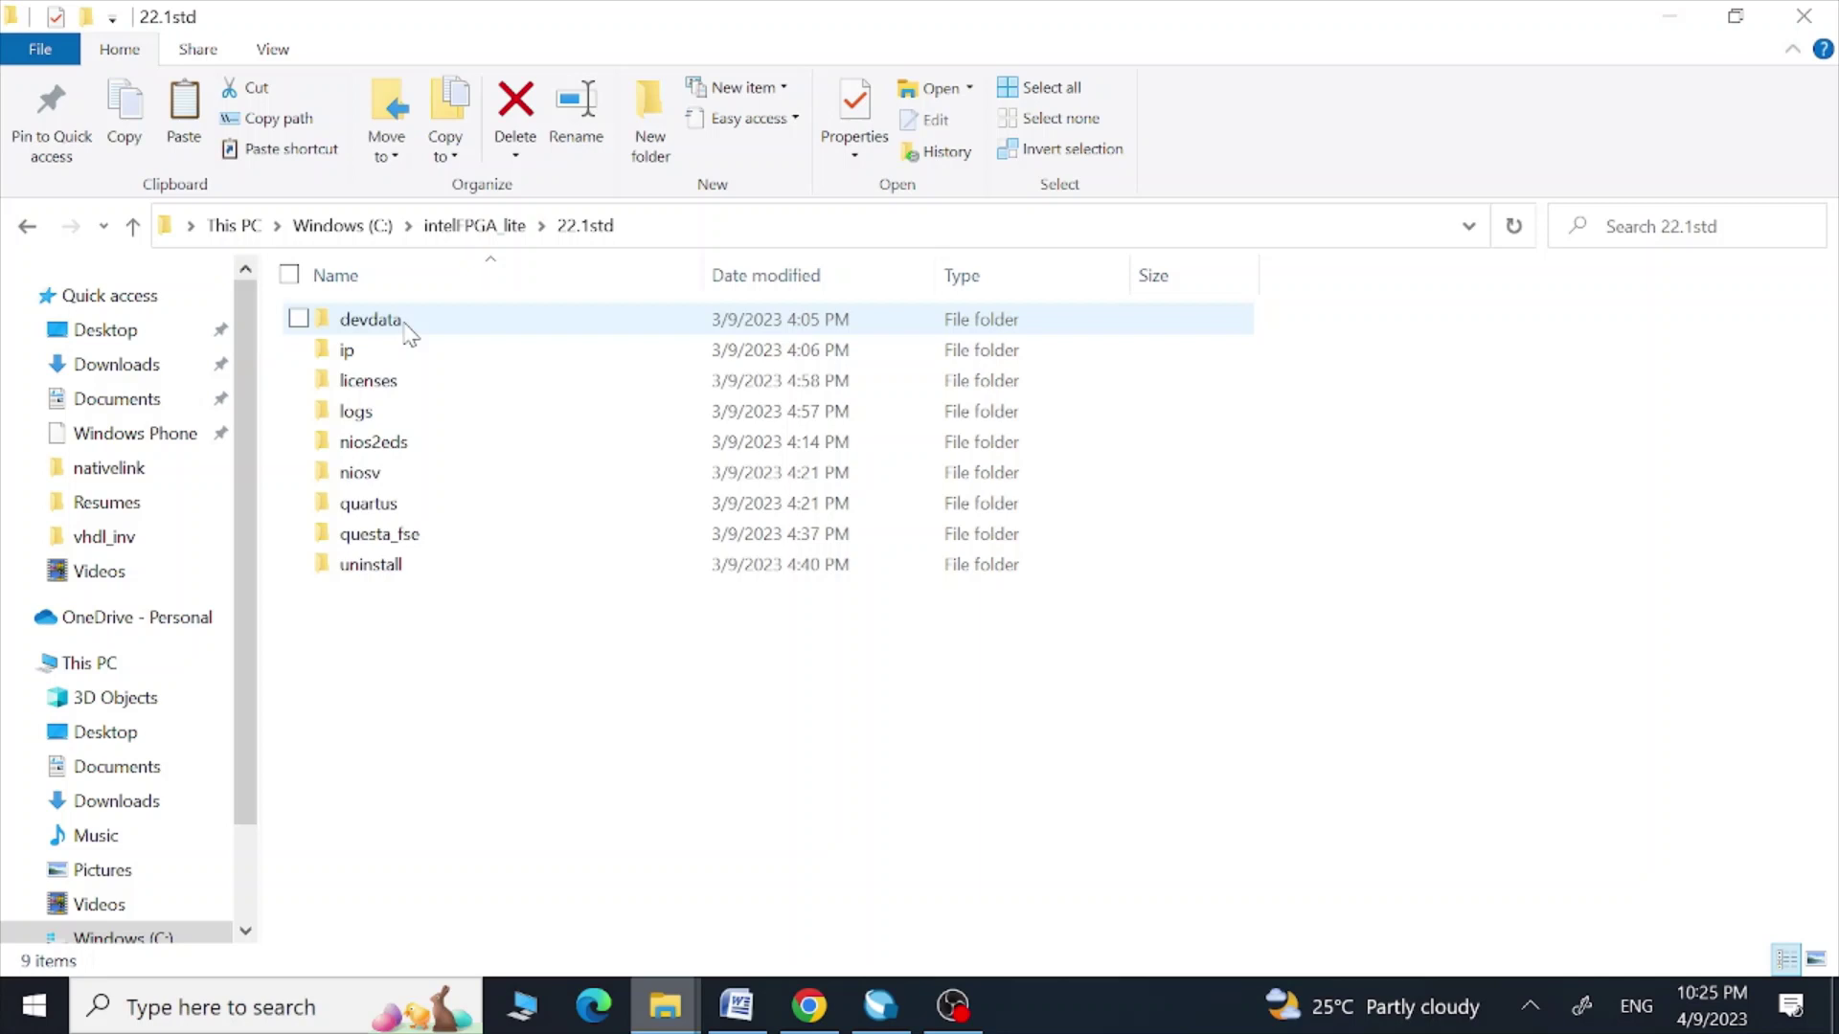
pyautogui.doubleClick(368, 503)
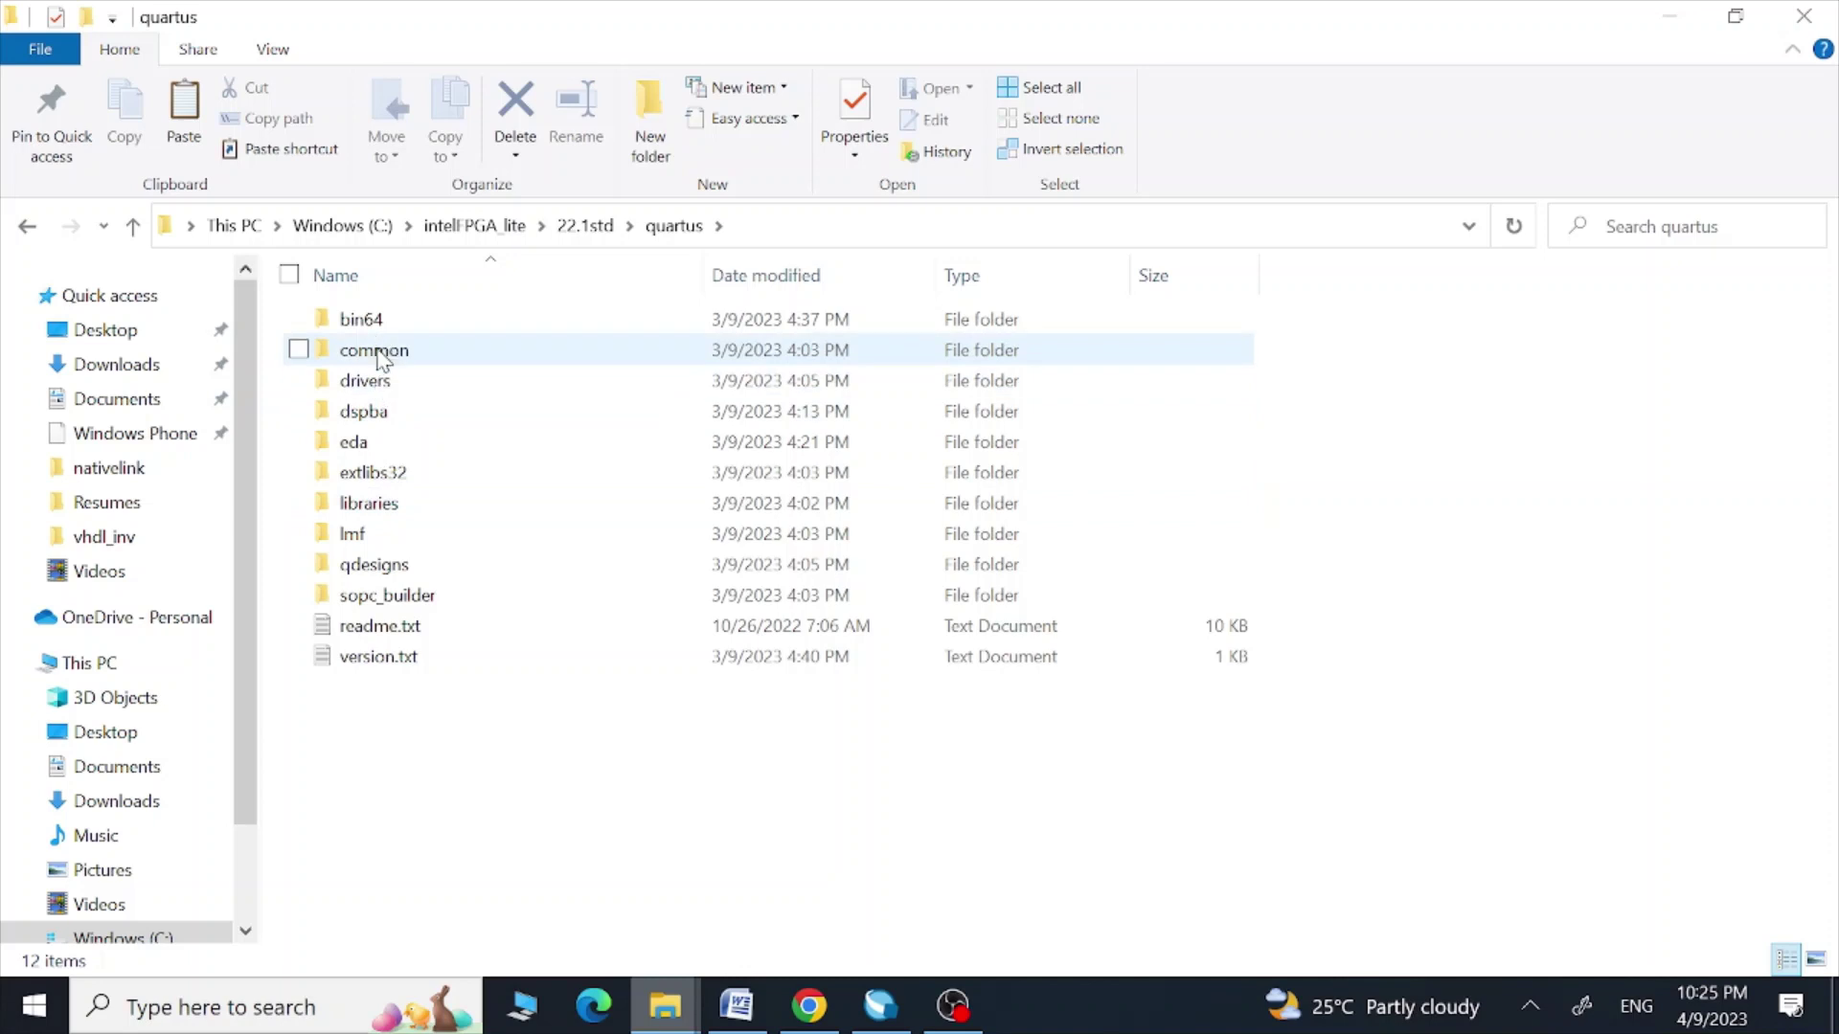
pyautogui.doubleClick(373, 351)
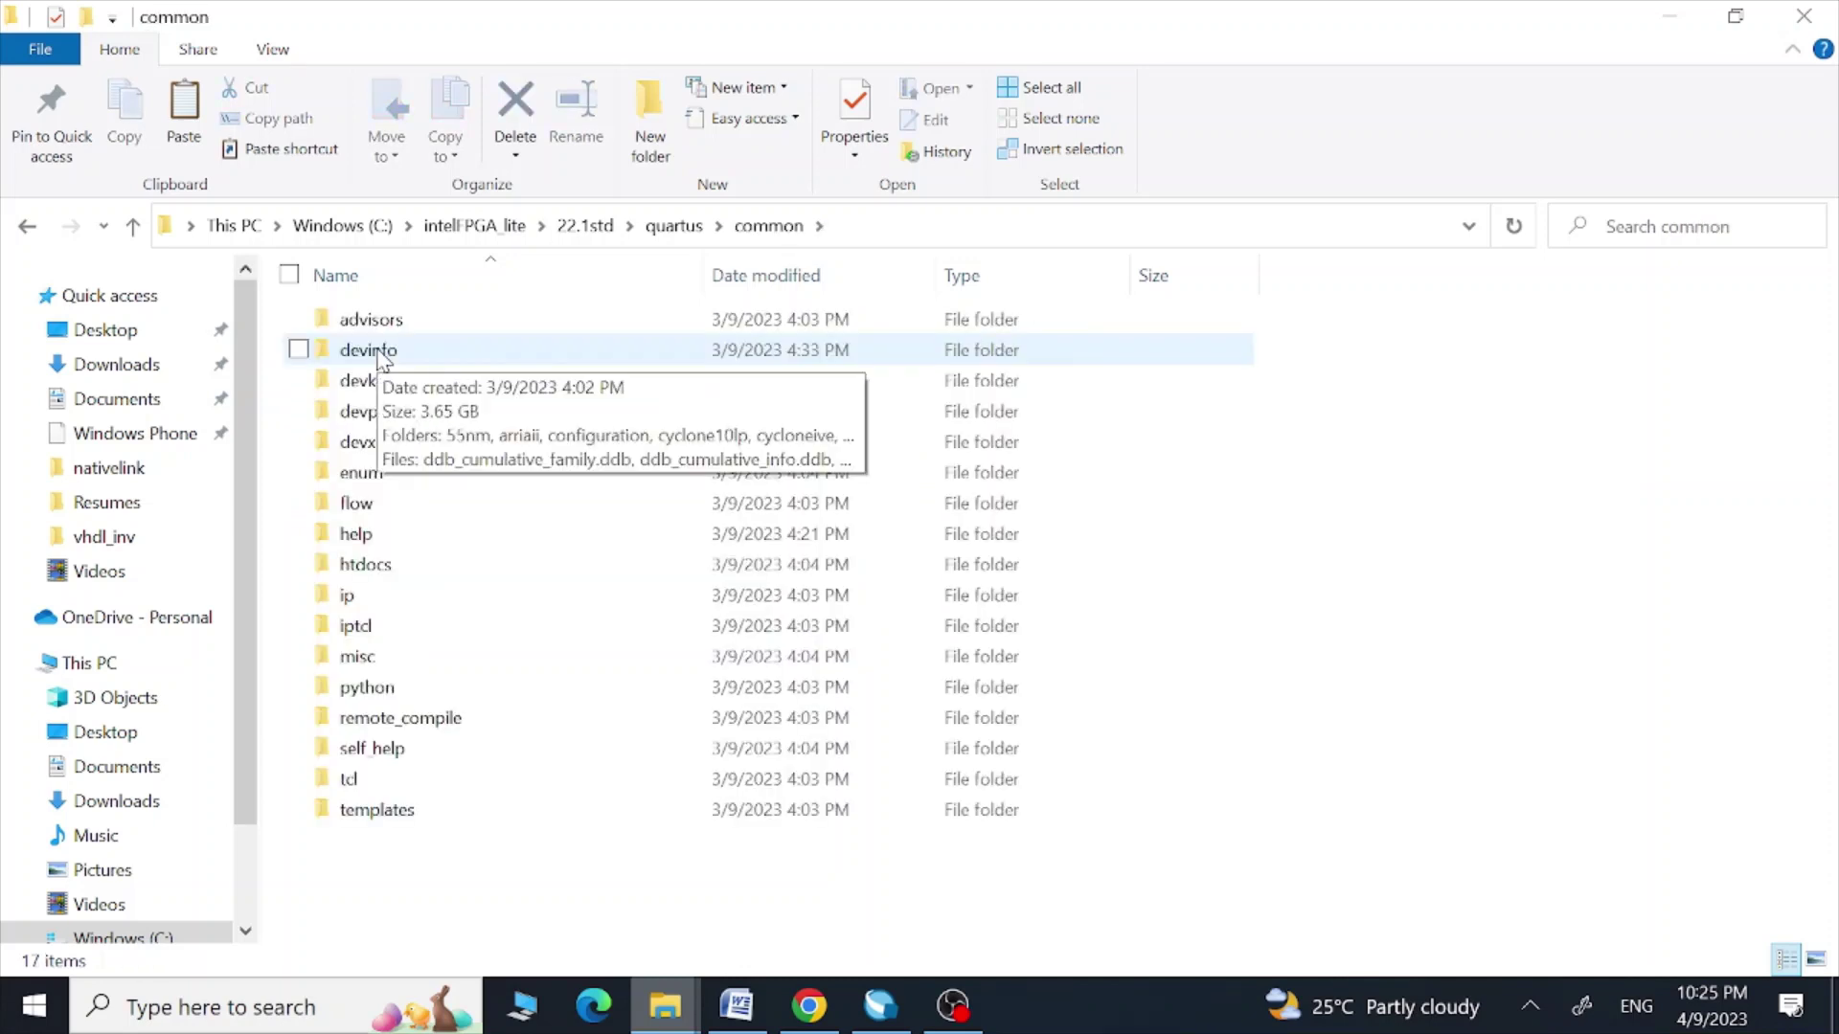
pyautogui.doubleClick(358, 778)
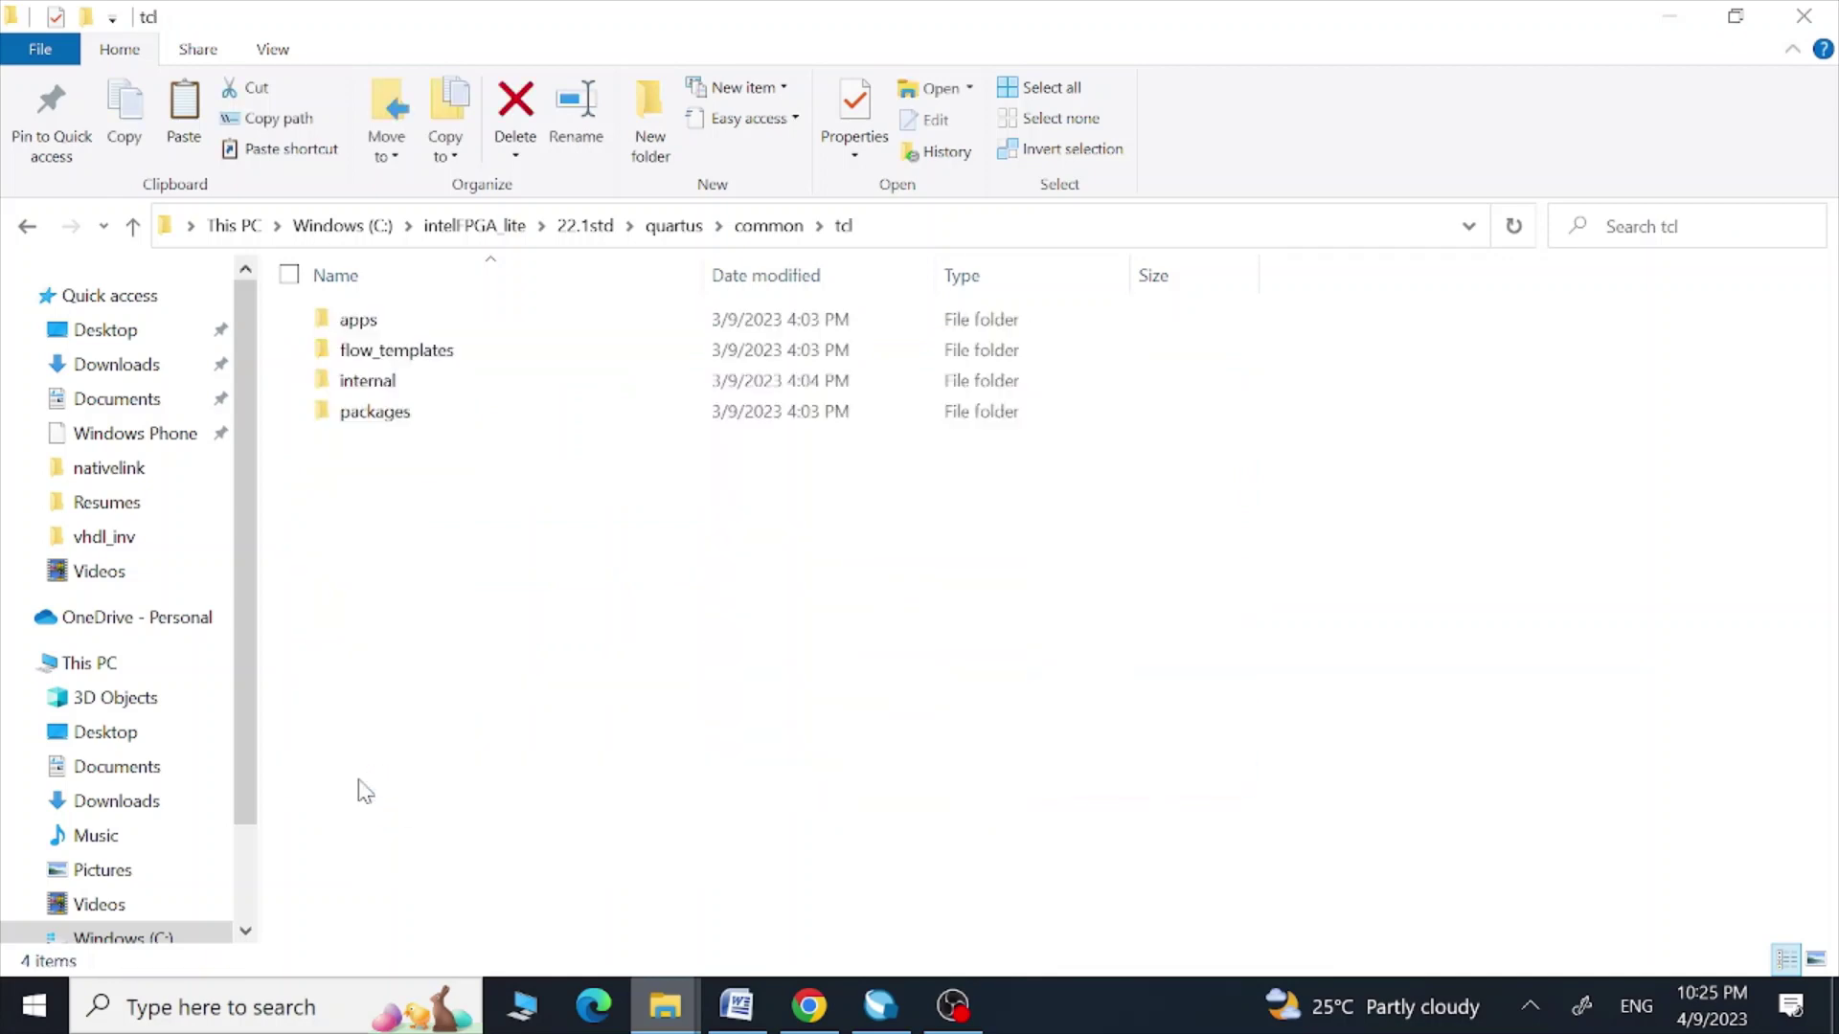
pyautogui.doubleClick(368, 383)
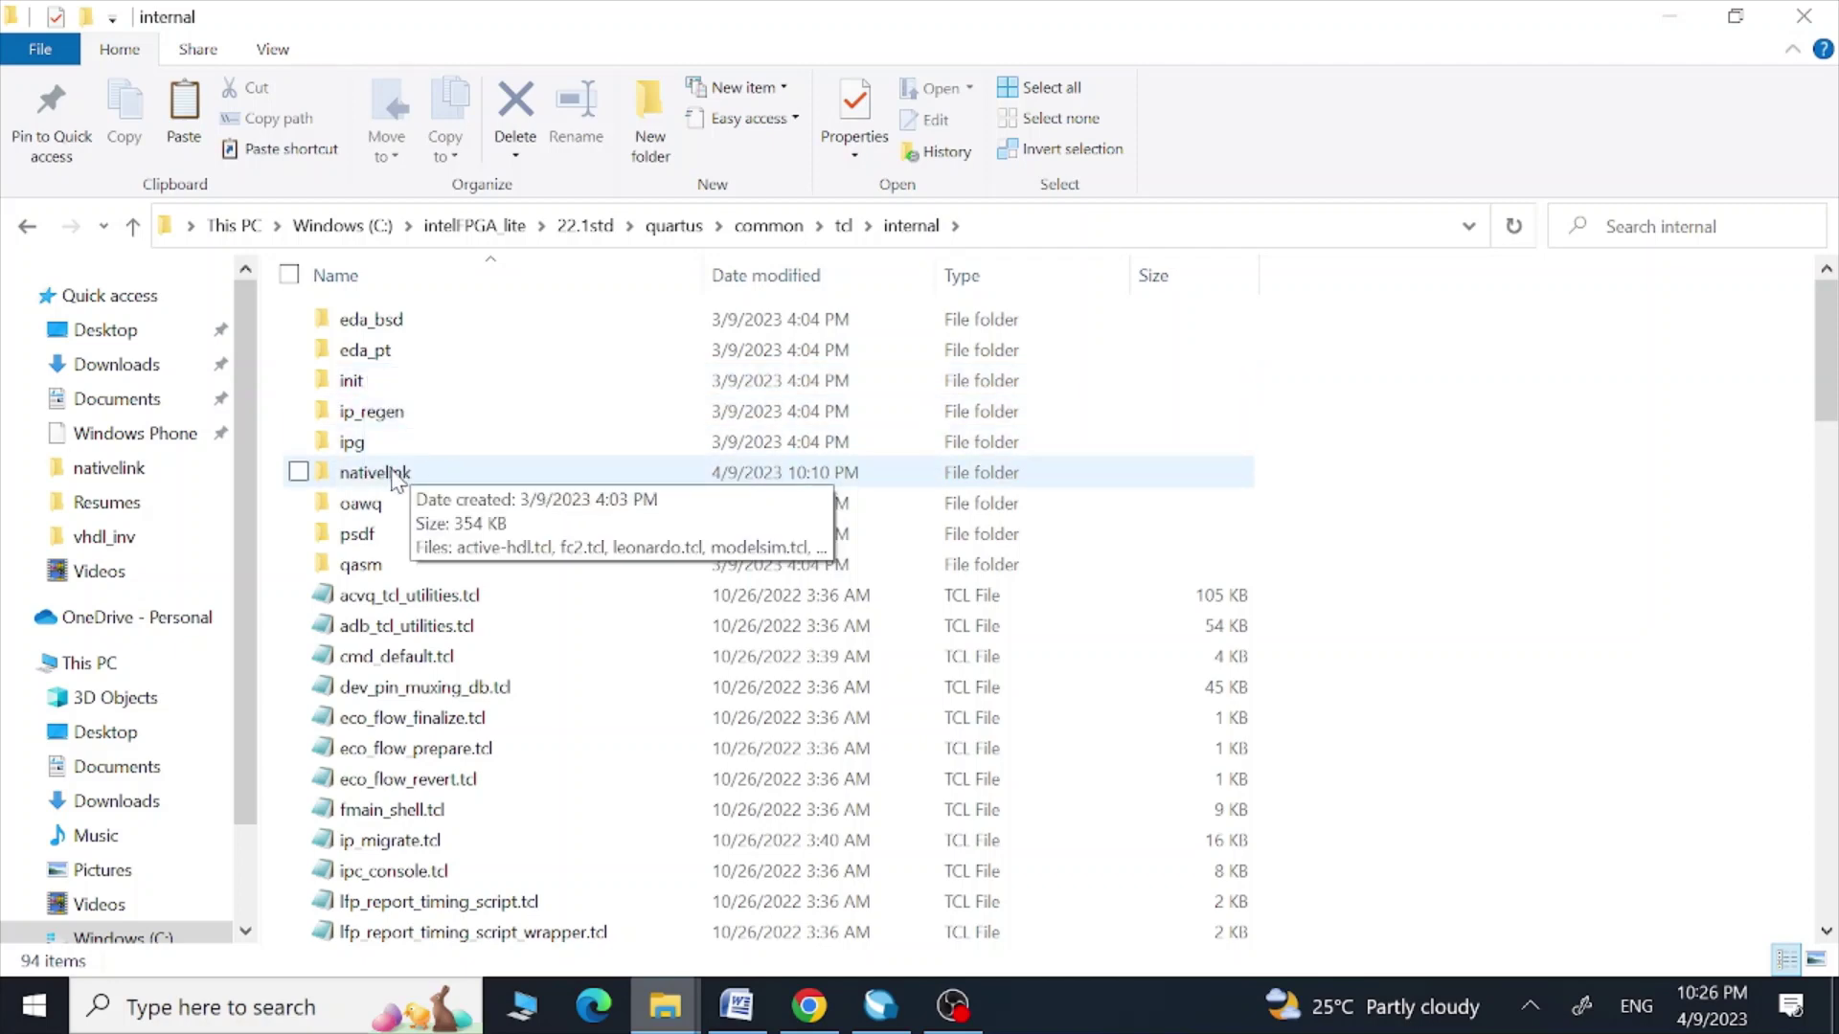
pyautogui.doubleClick(373, 472)
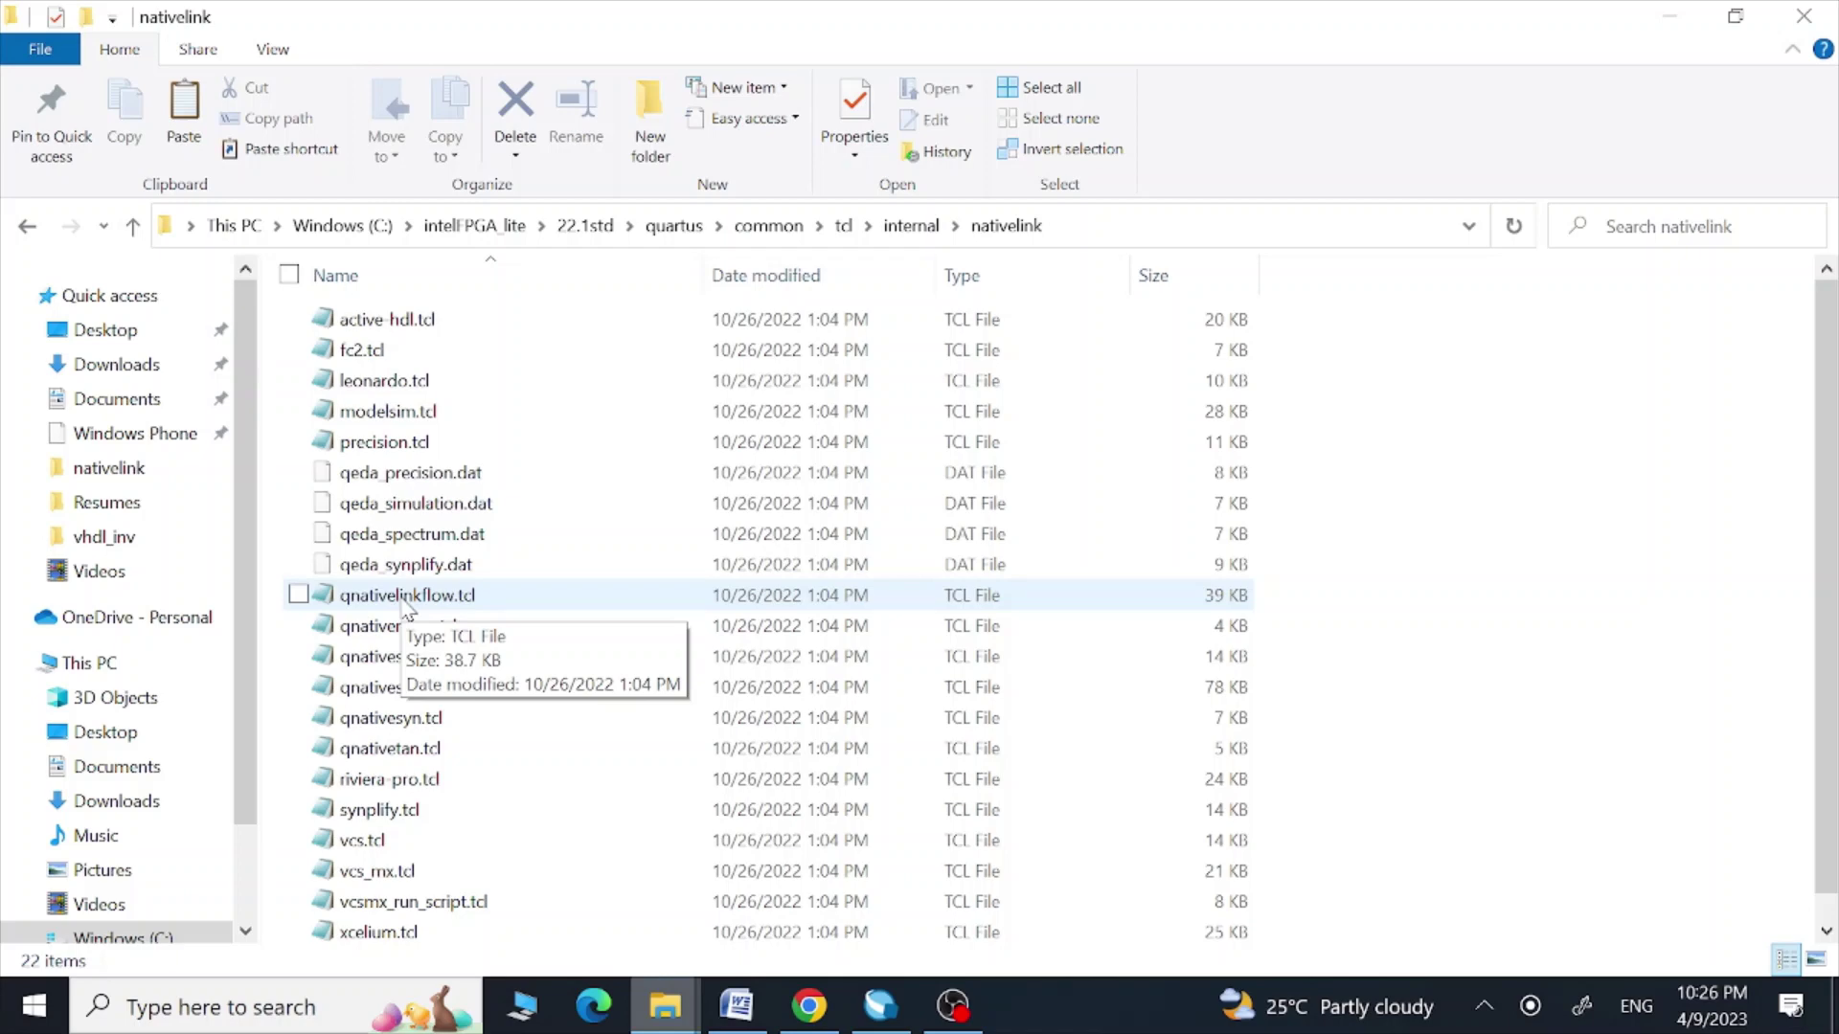
pyautogui.click(403, 603)
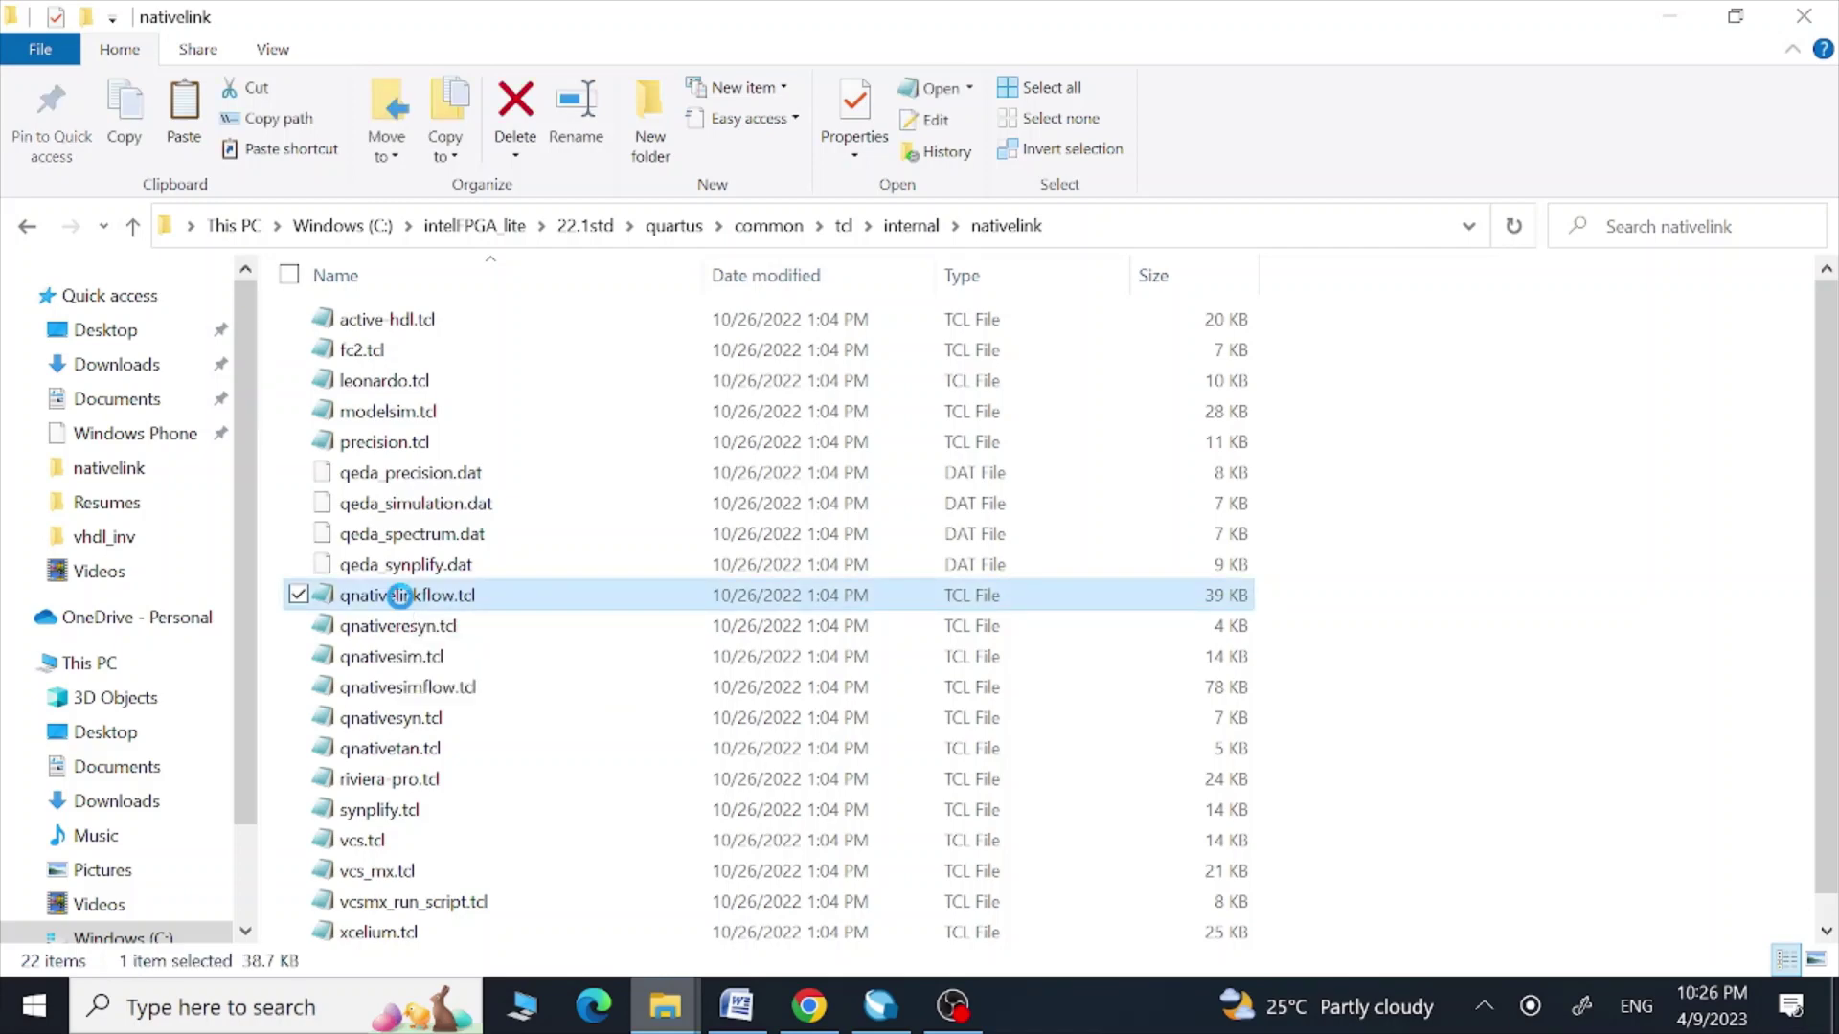
pyautogui.rightClick(403, 606)
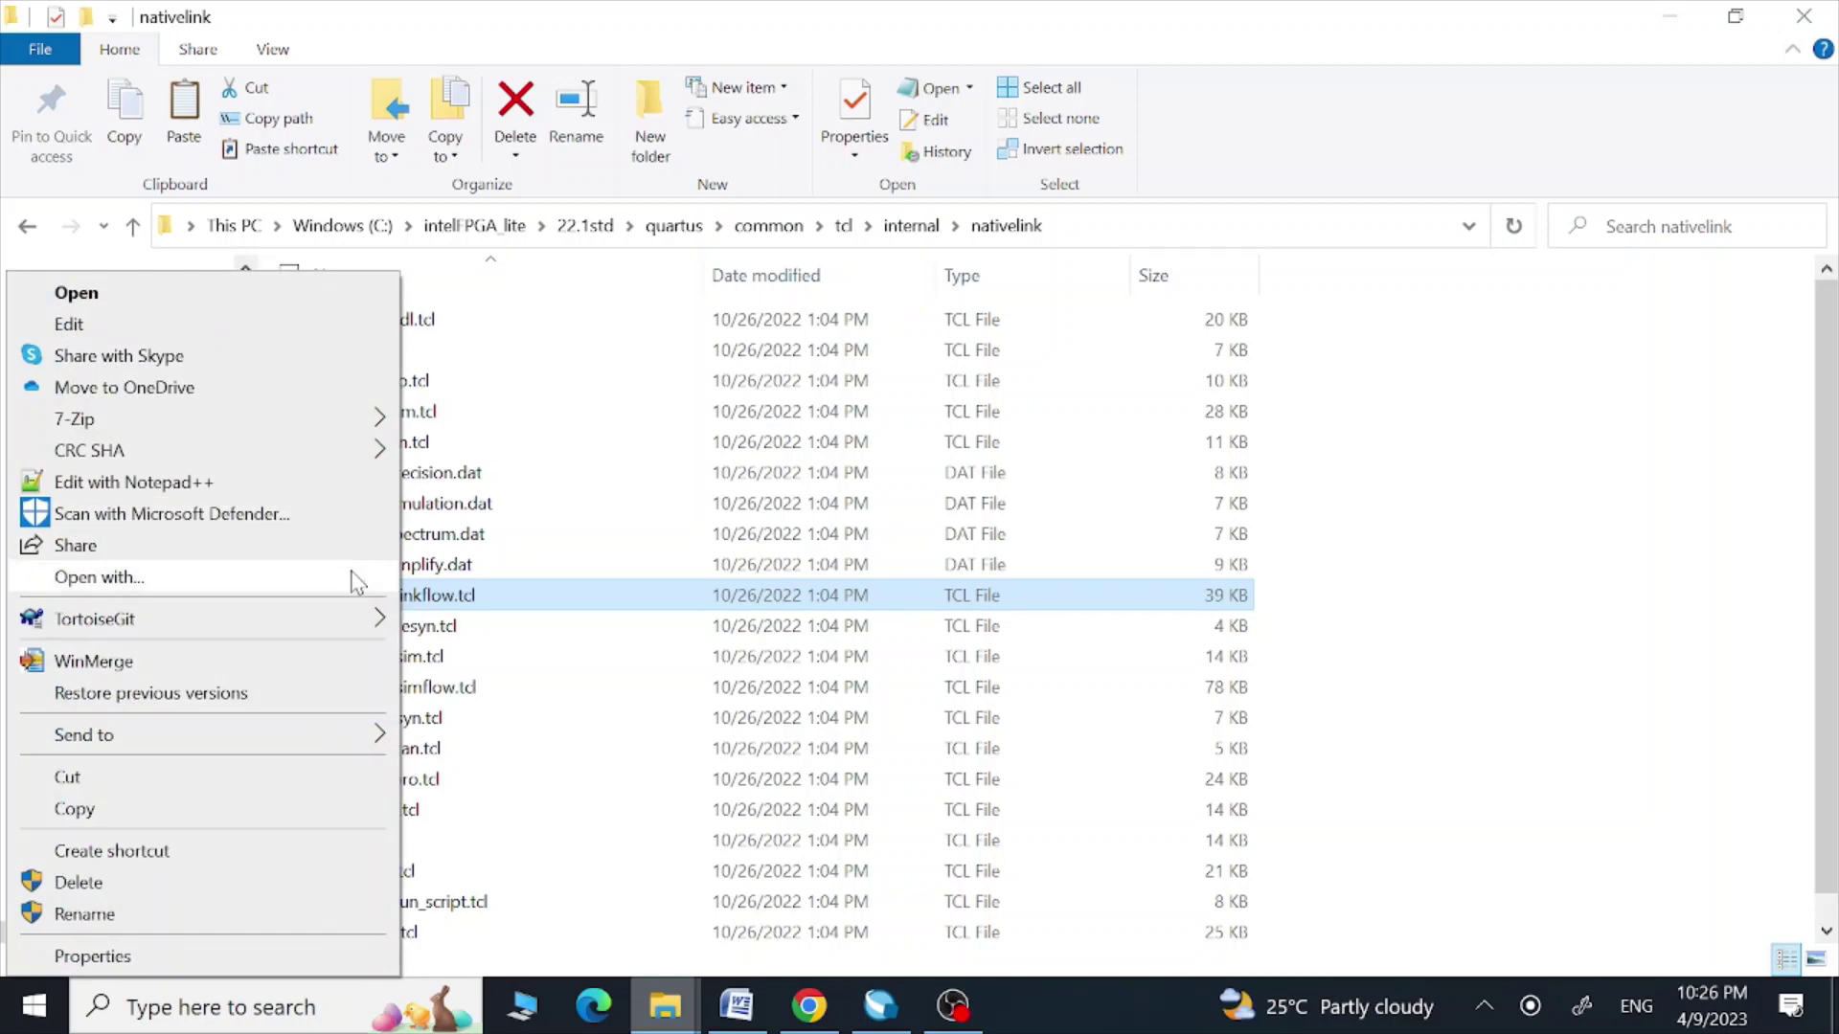
# Step: Open qnativelinkflow.tcl in Notepad and scroll down through the script
pyautogui.click(356, 578)
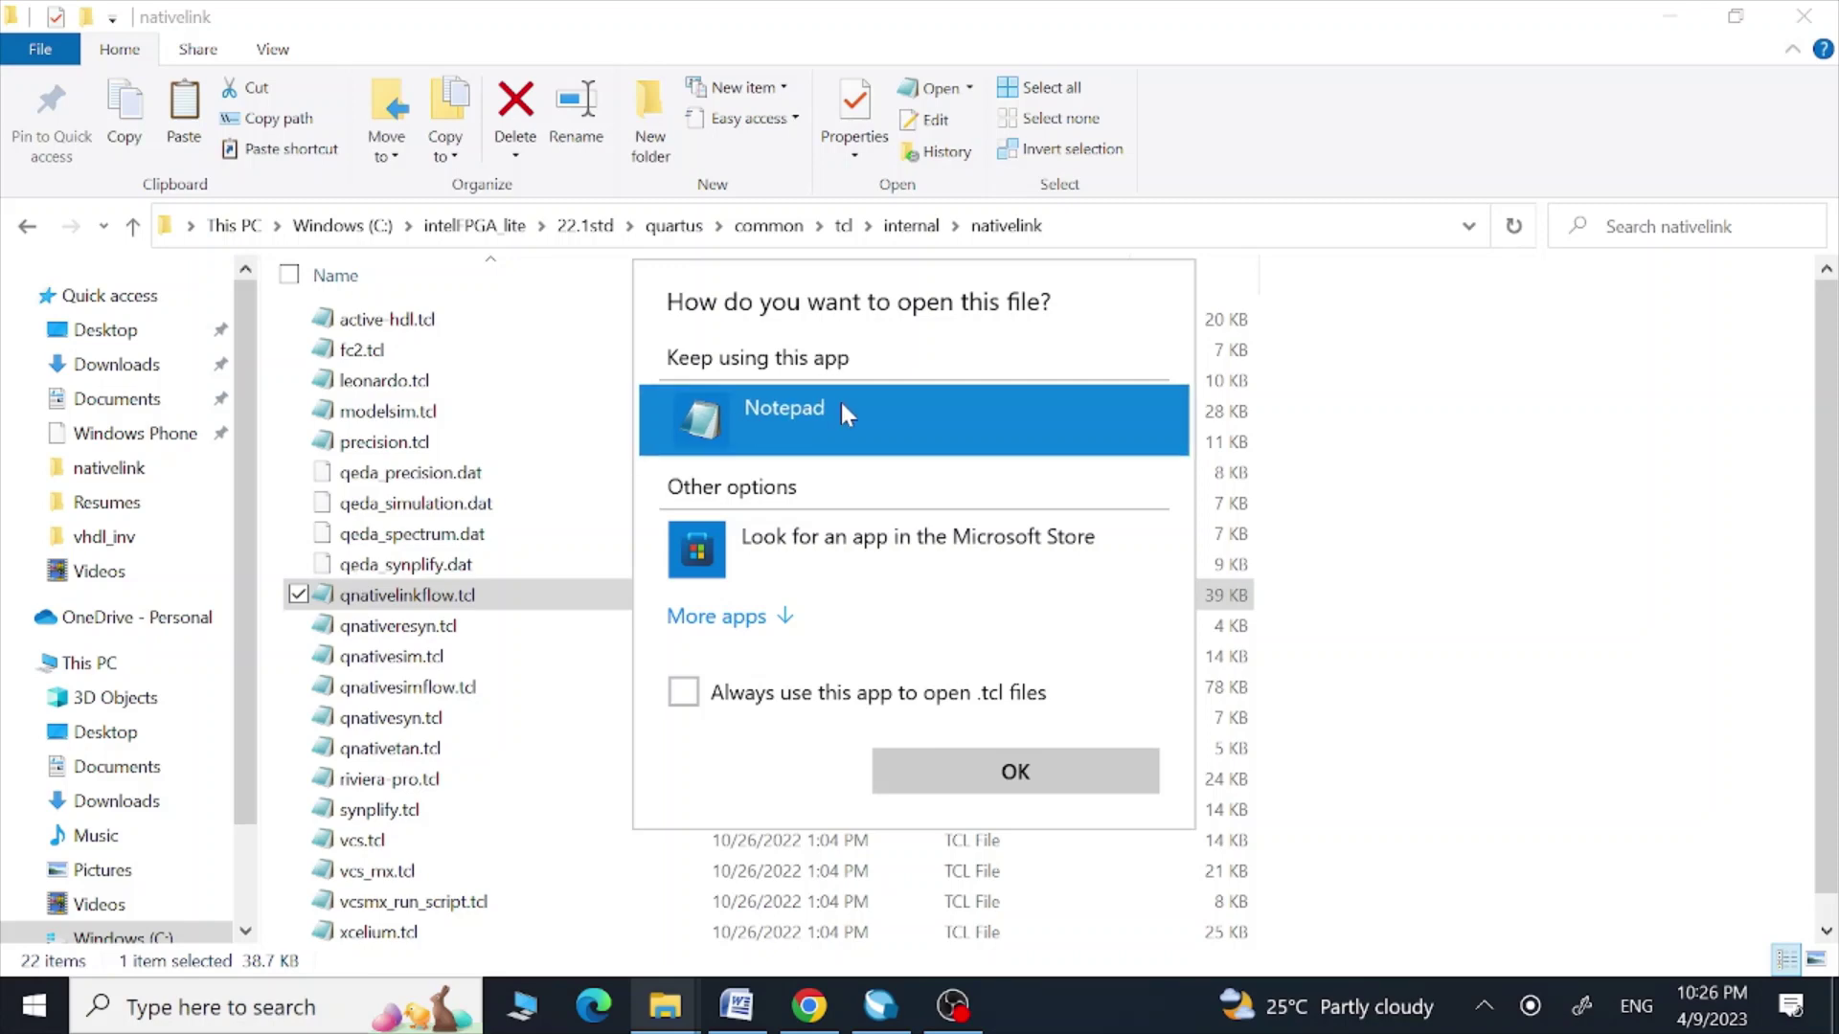
pyautogui.click(948, 788)
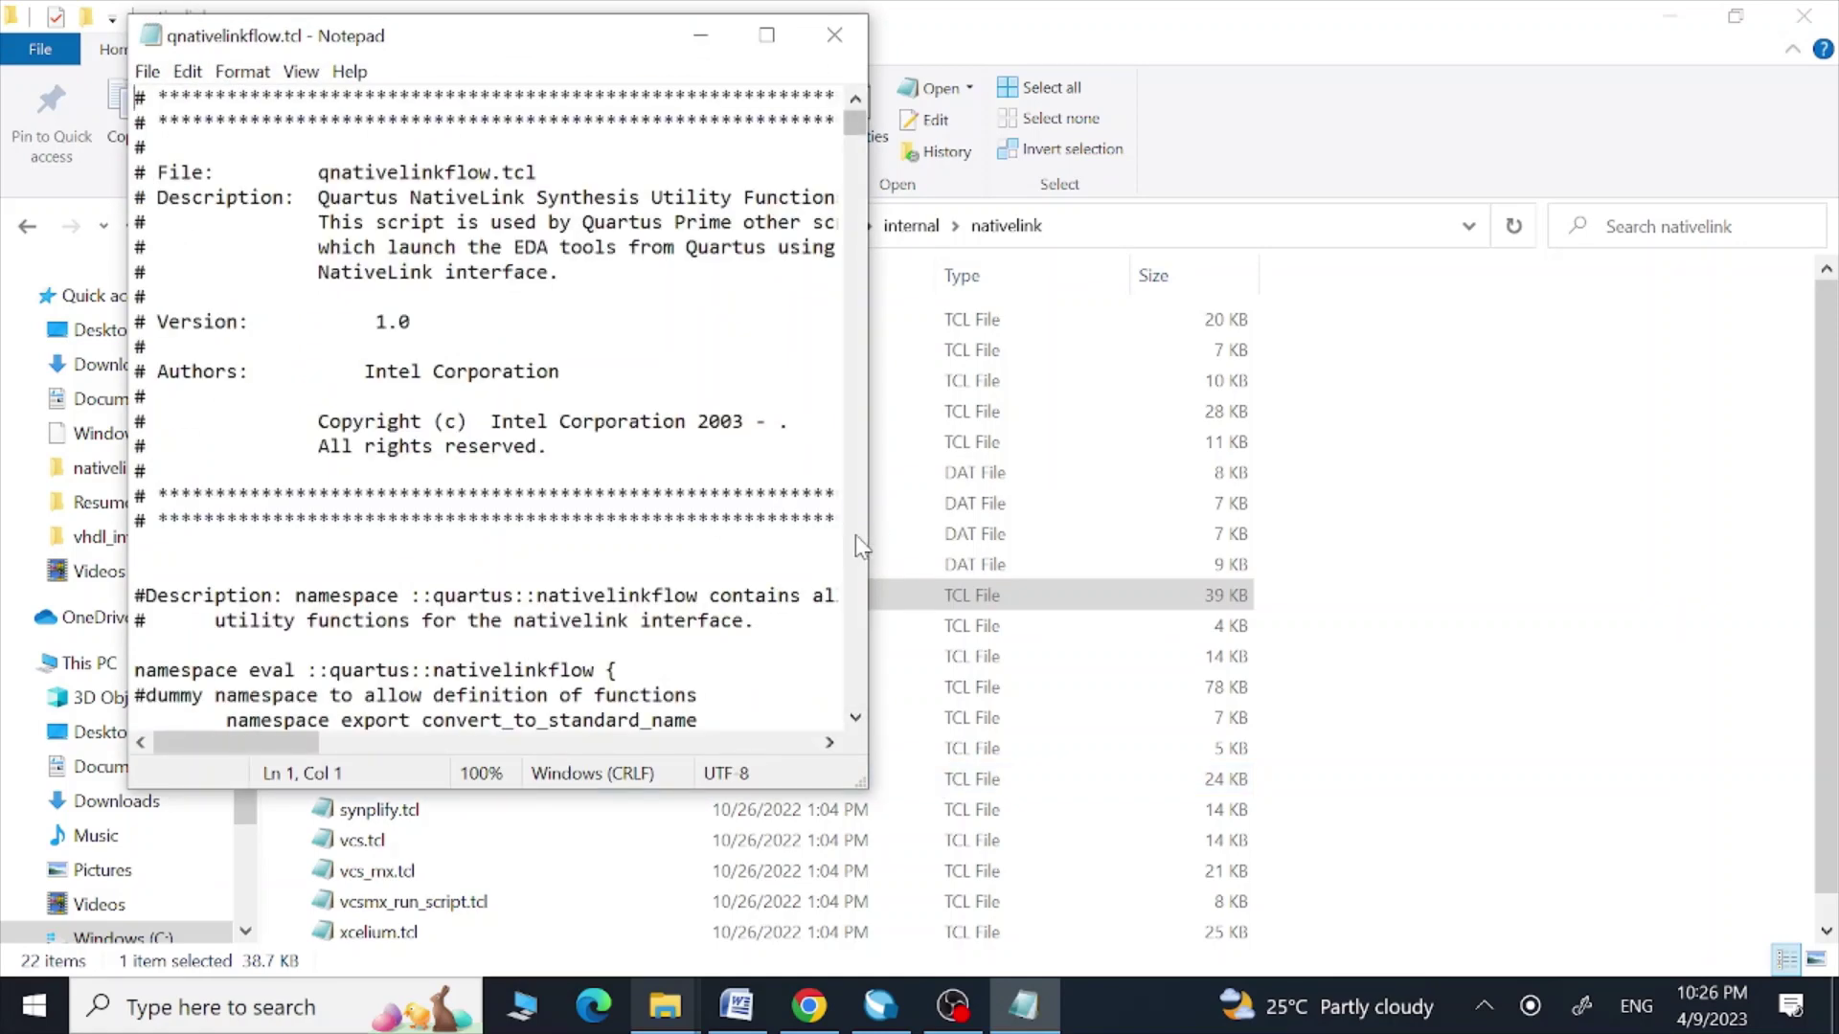
pyautogui.scroll(-10, 855, 546)
pyautogui.scroll(-10, 855, 546)
pyautogui.scroll(-10, 855, 546)
pyautogui.scroll(-10, 859, 546)
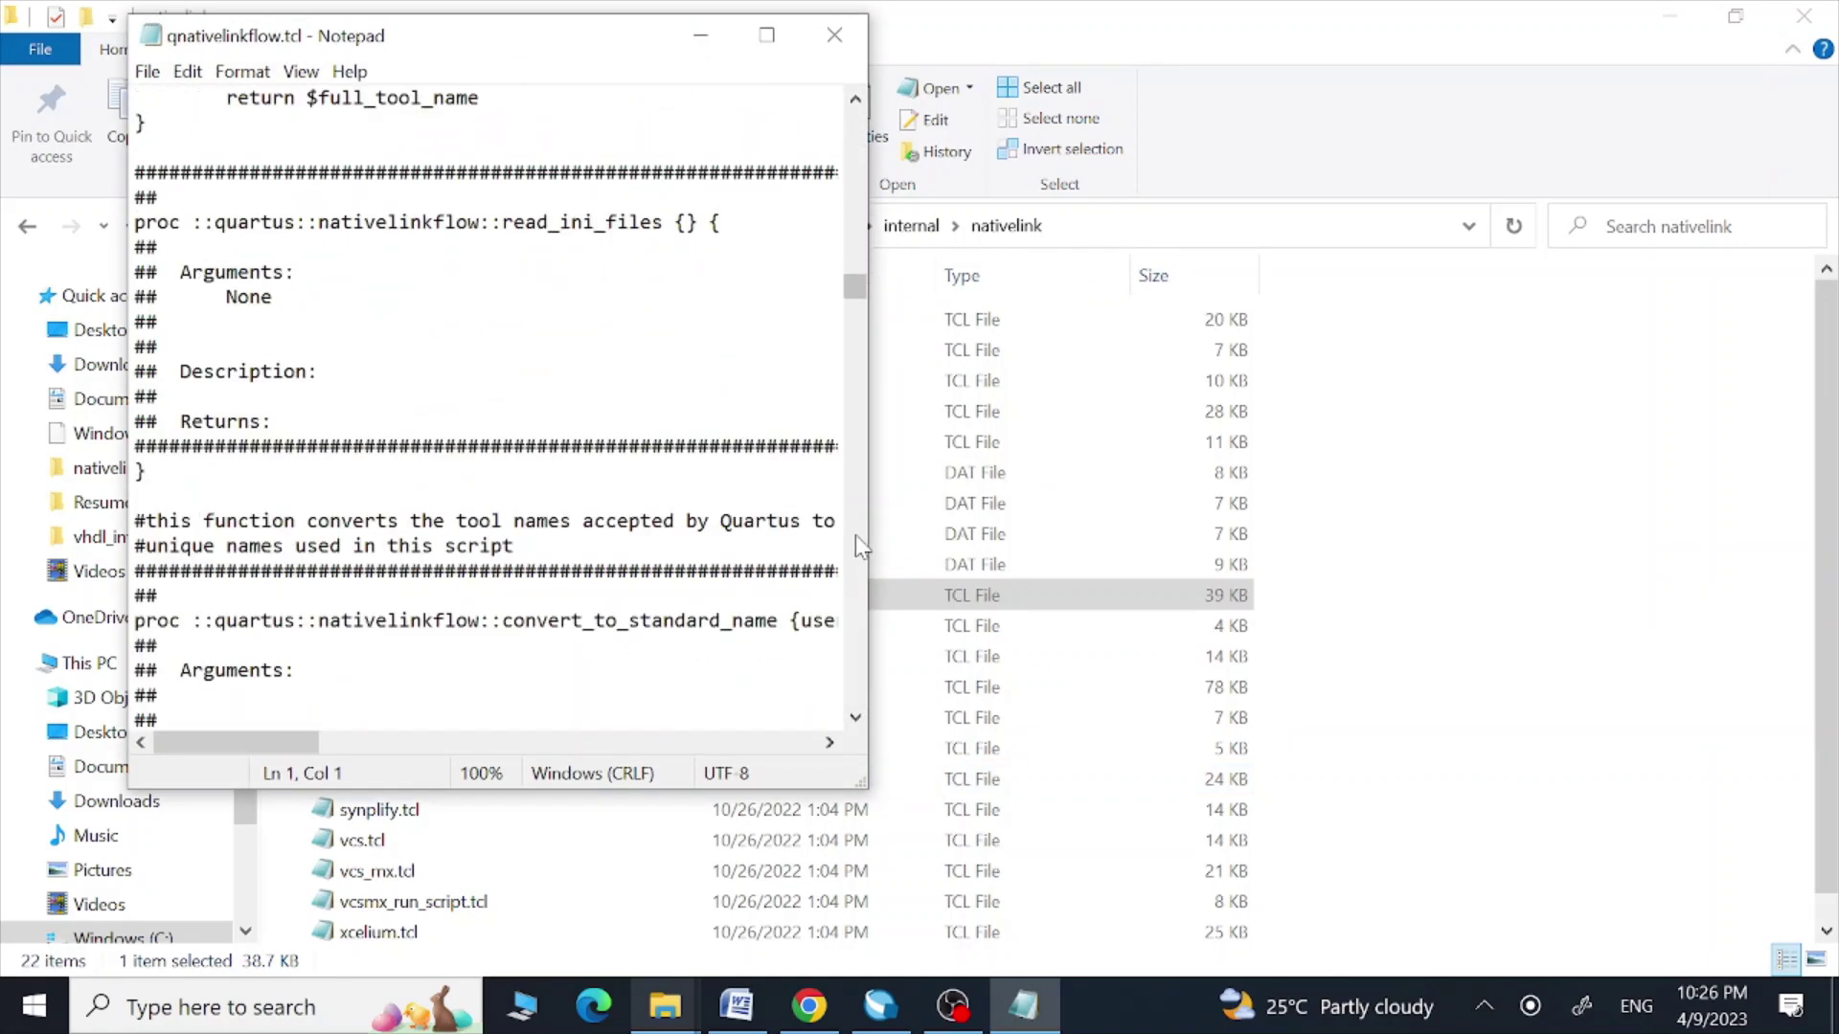
pyautogui.scroll(-10, 859, 546)
# Step: Add a closing " after "$questa_fse_directory on the set questa_installation line
pyautogui.click(836, 528)
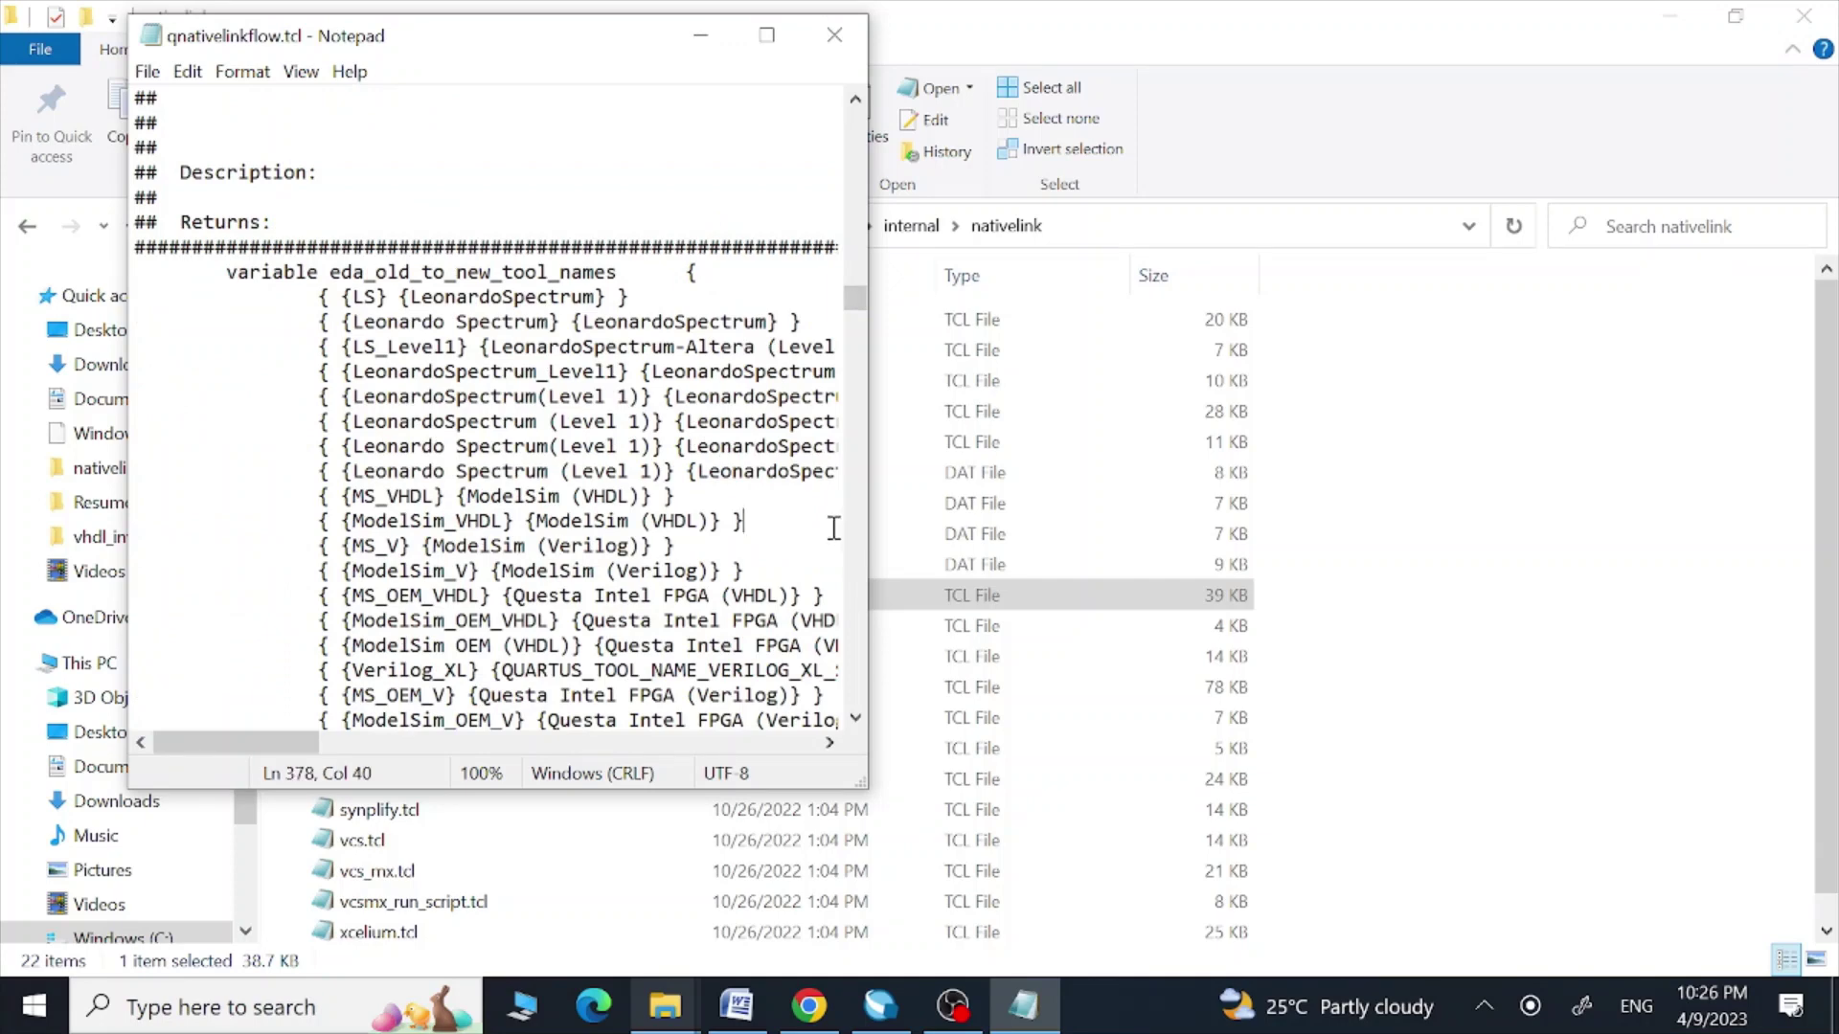
pyautogui.click(860, 204)
pyautogui.click(860, 204)
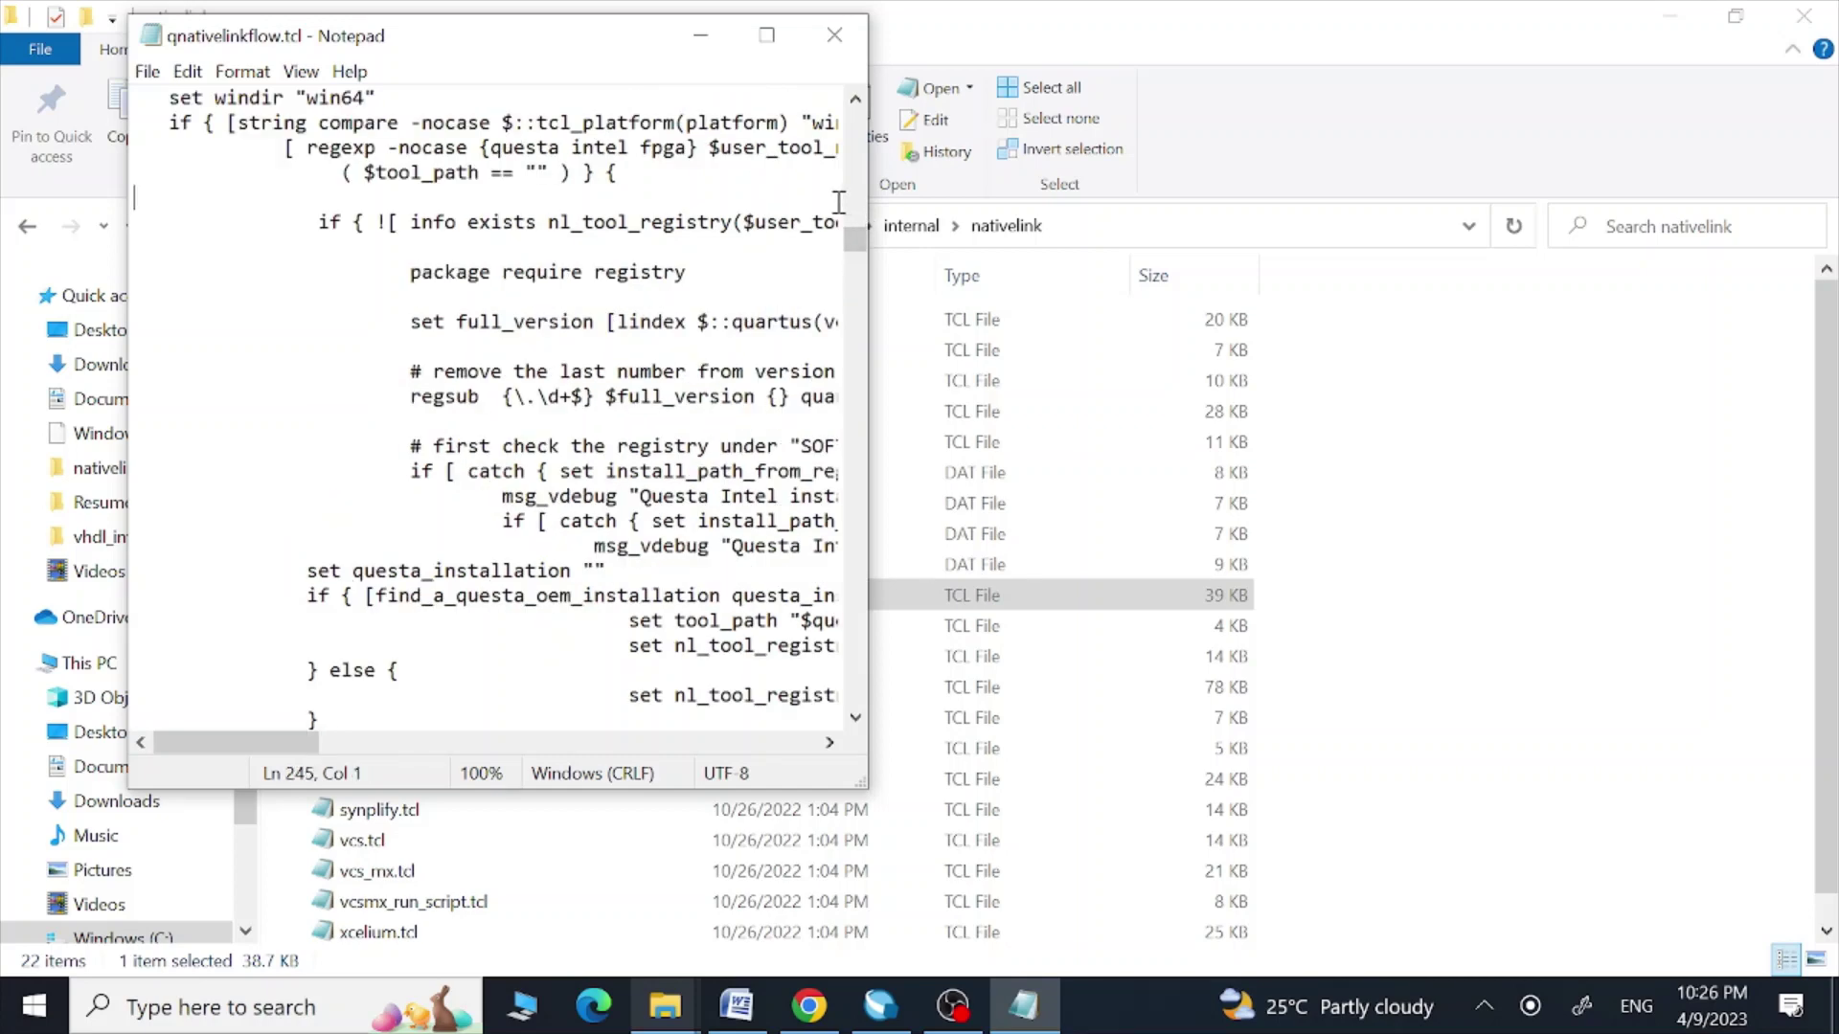
pyautogui.click(855, 205)
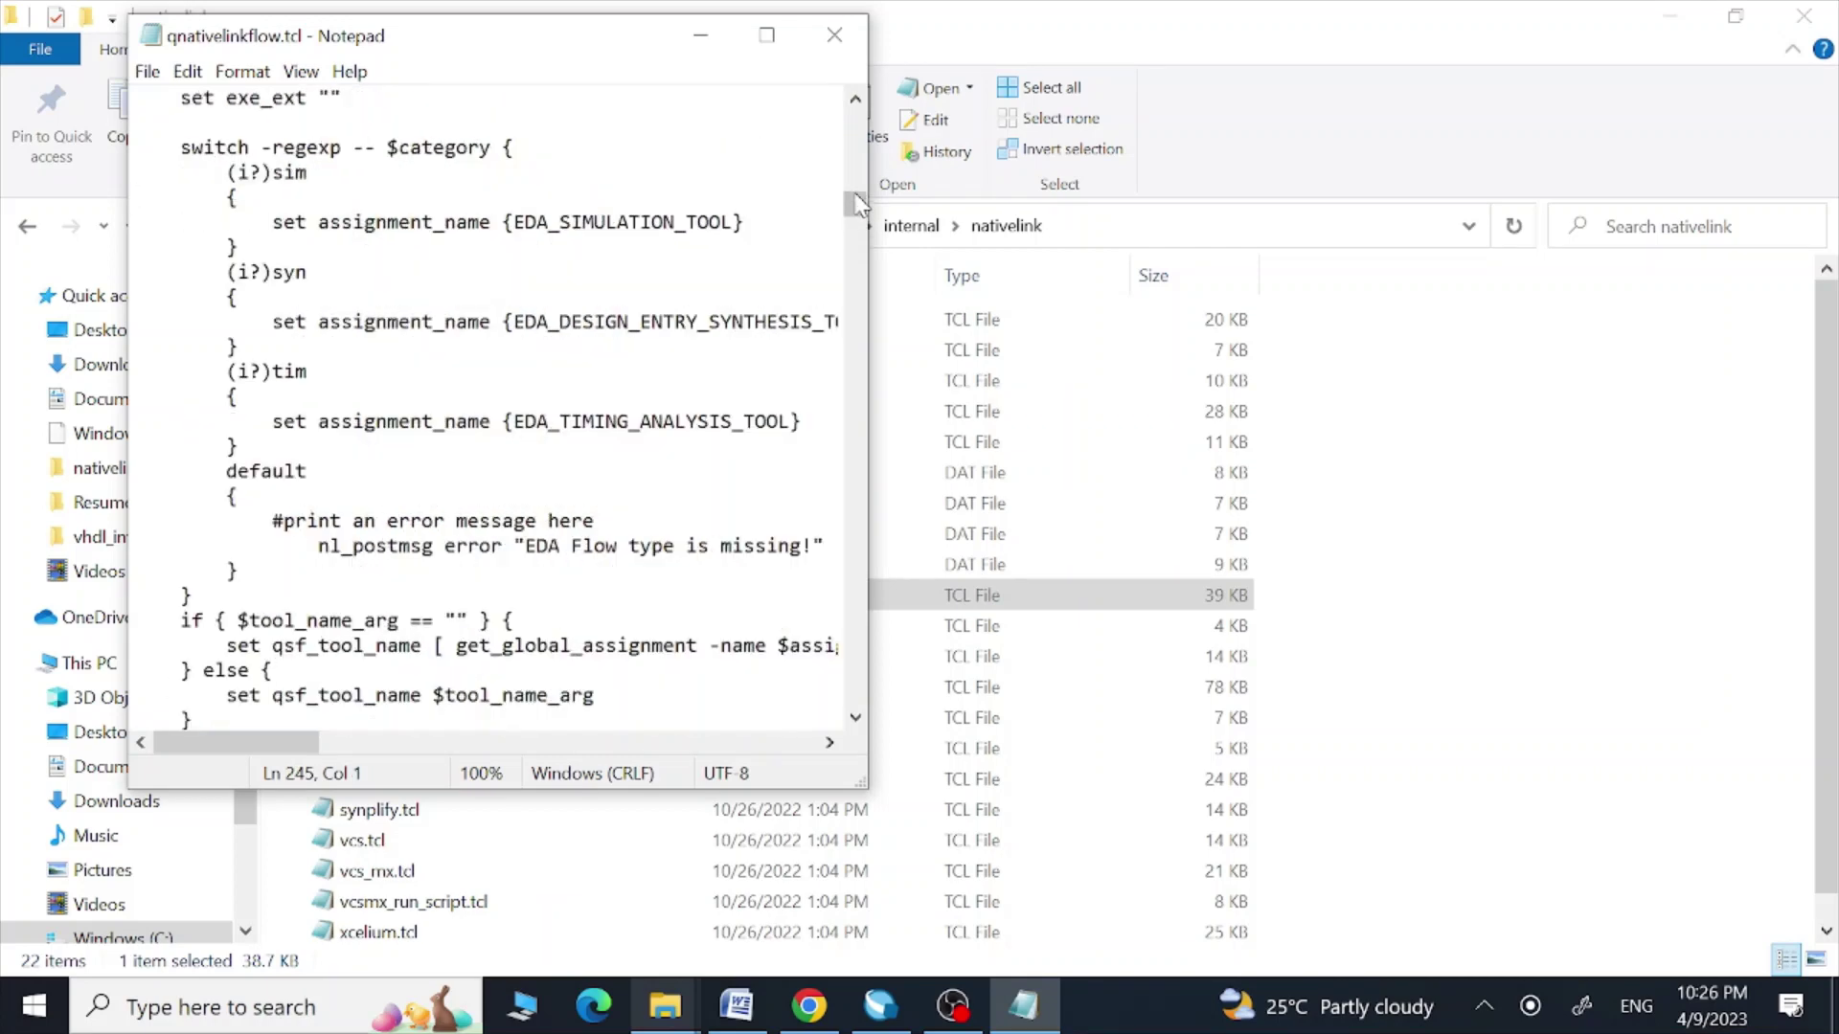
pyautogui.click(824, 178)
pyautogui.click(853, 167)
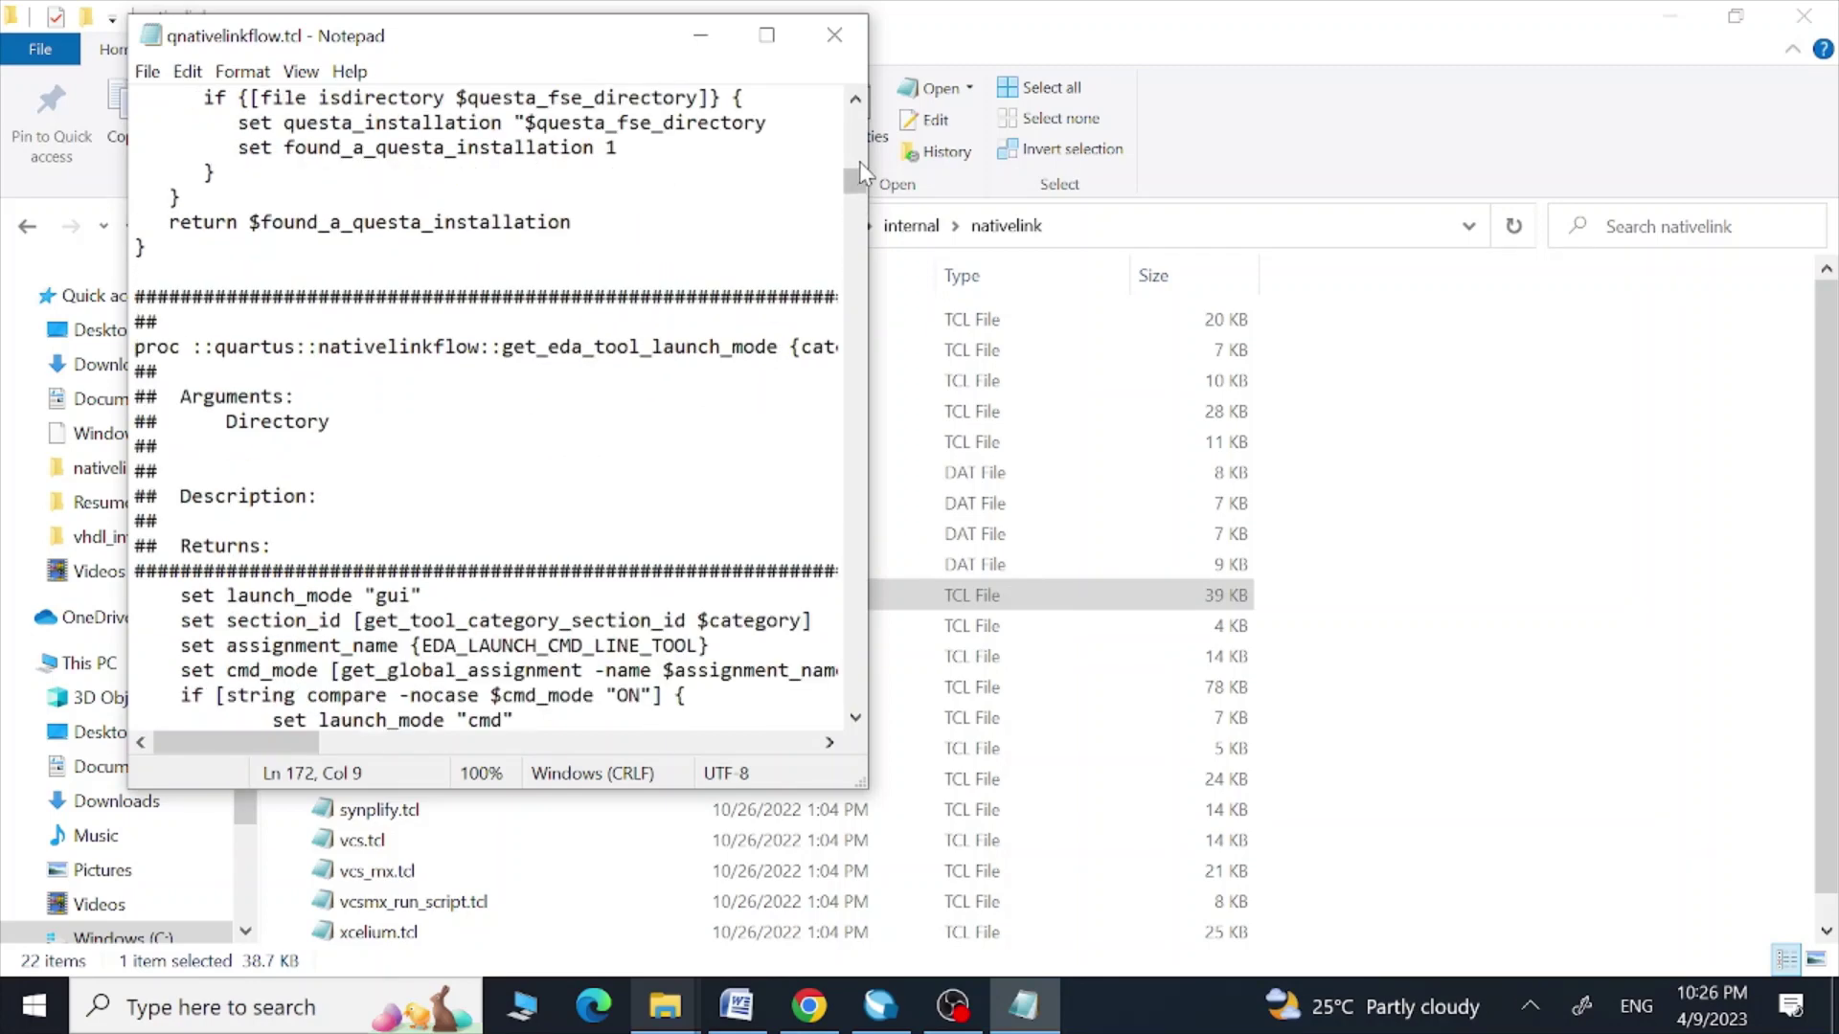
pyautogui.click(648, 298)
pyautogui.click(857, 102)
pyautogui.click(857, 102)
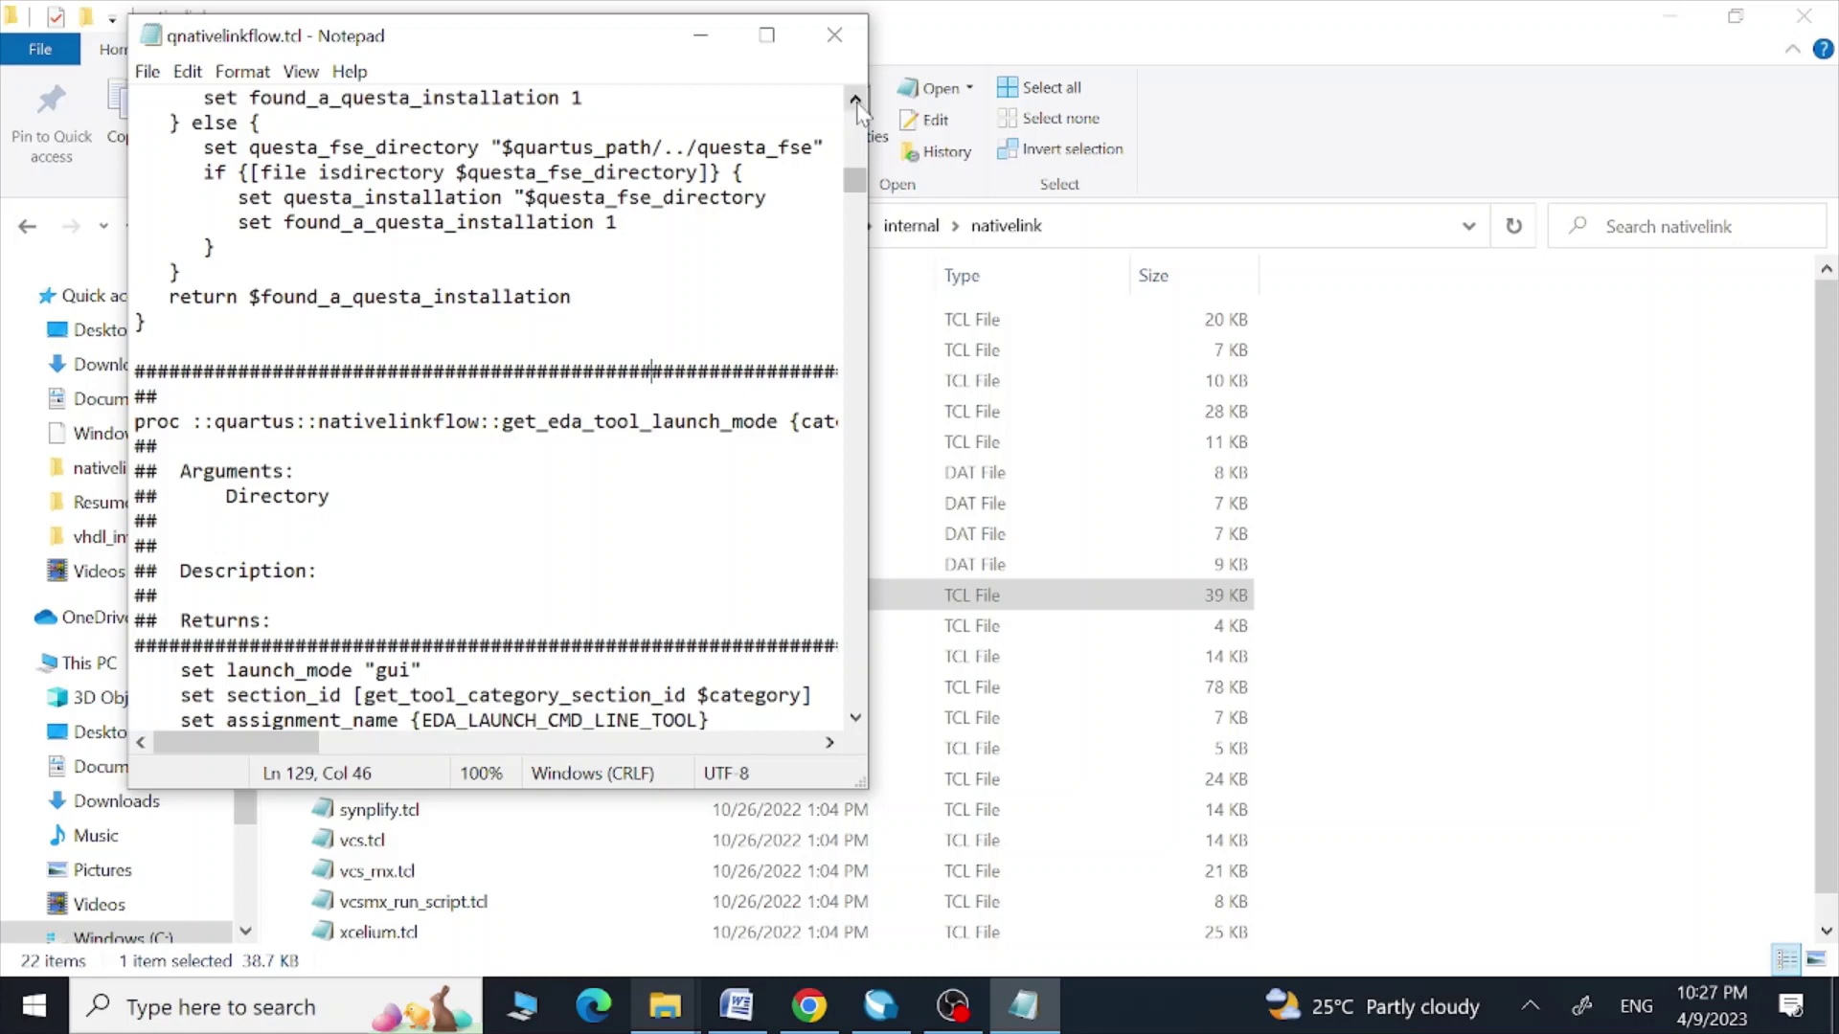
pyautogui.click(766, 197)
pyautogui.write('"')
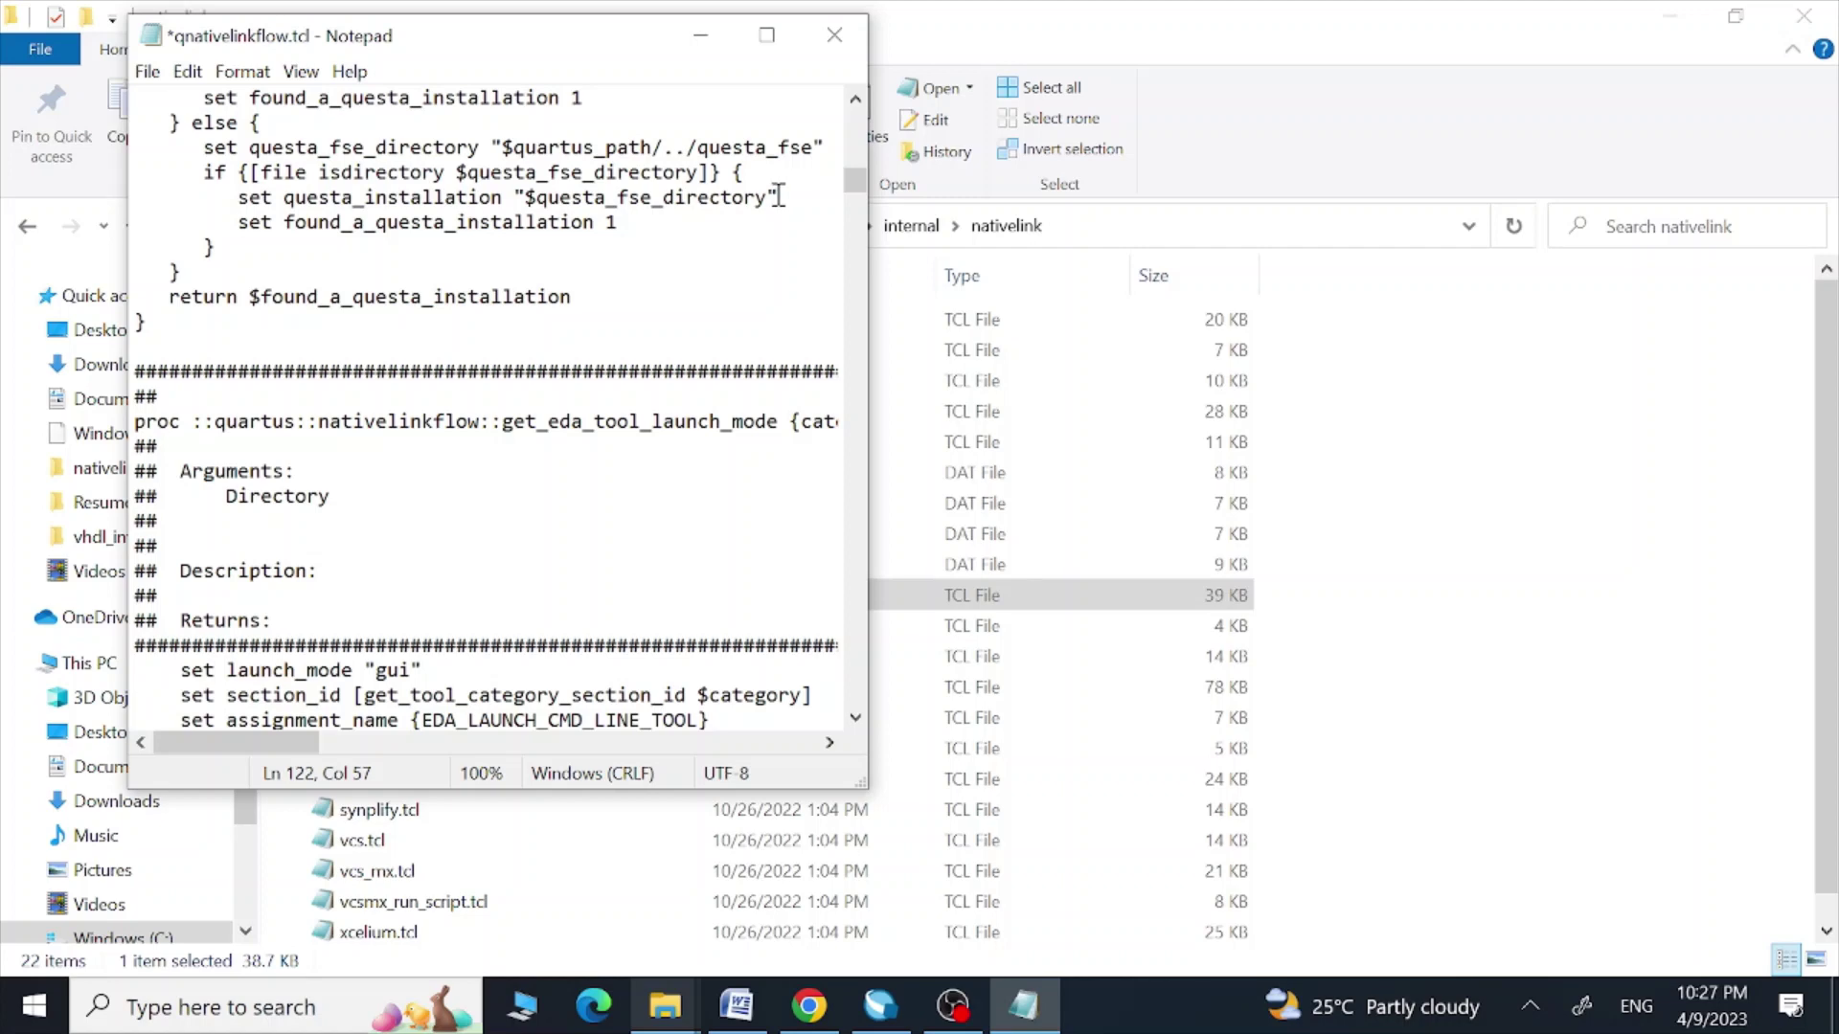
# Step: Try saving over the original qnativelinkflow.tcl, which fails with a permission-denied error
pyautogui.click(149, 72)
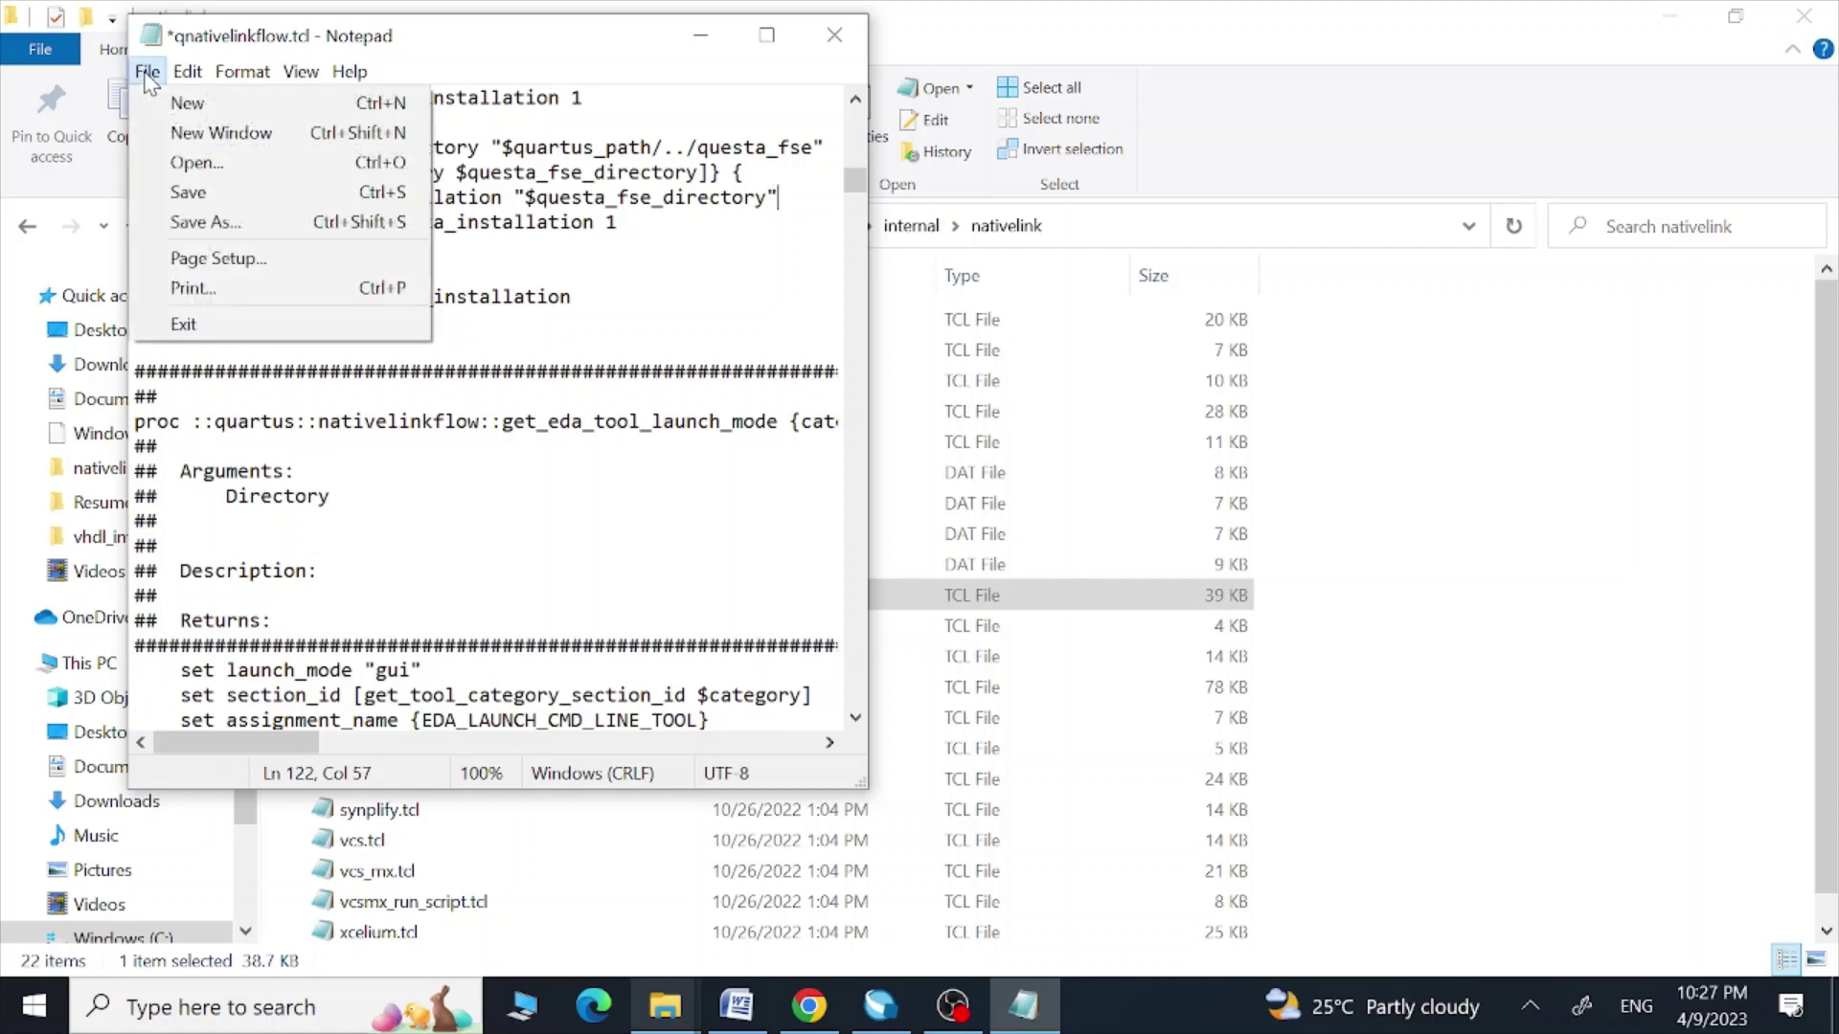
pyautogui.click(189, 192)
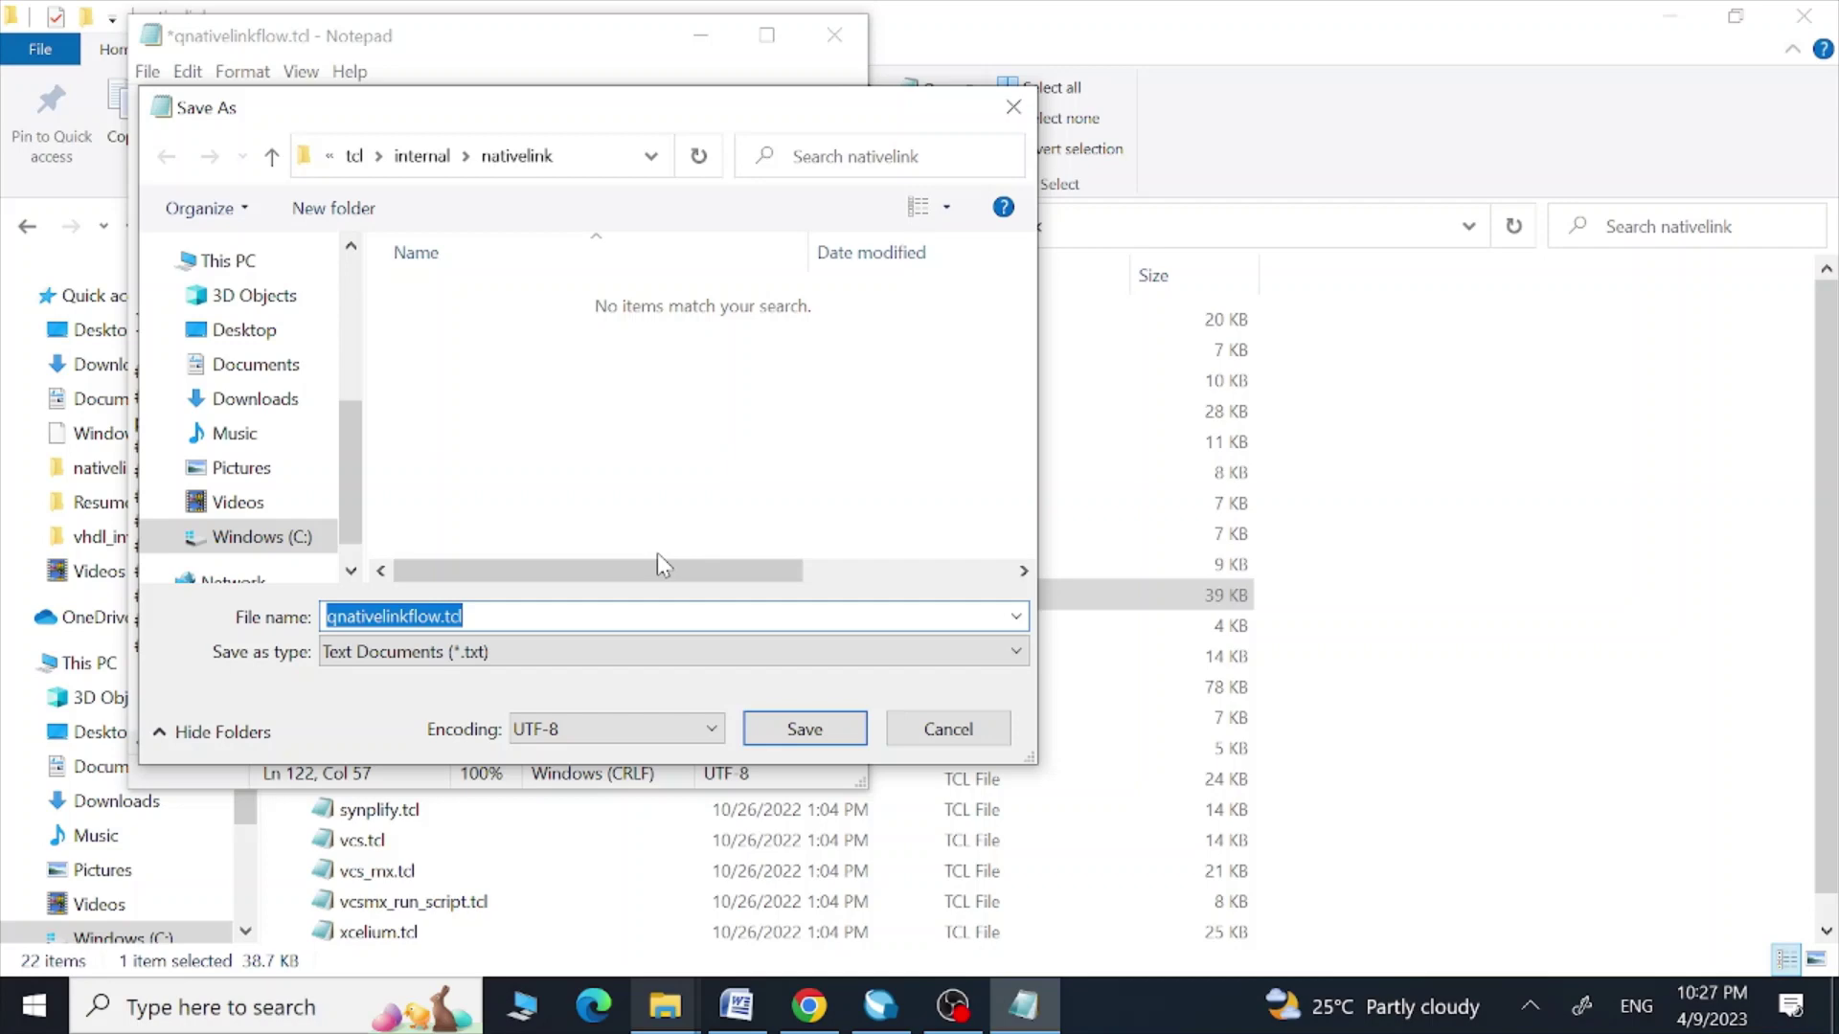
pyautogui.click(785, 733)
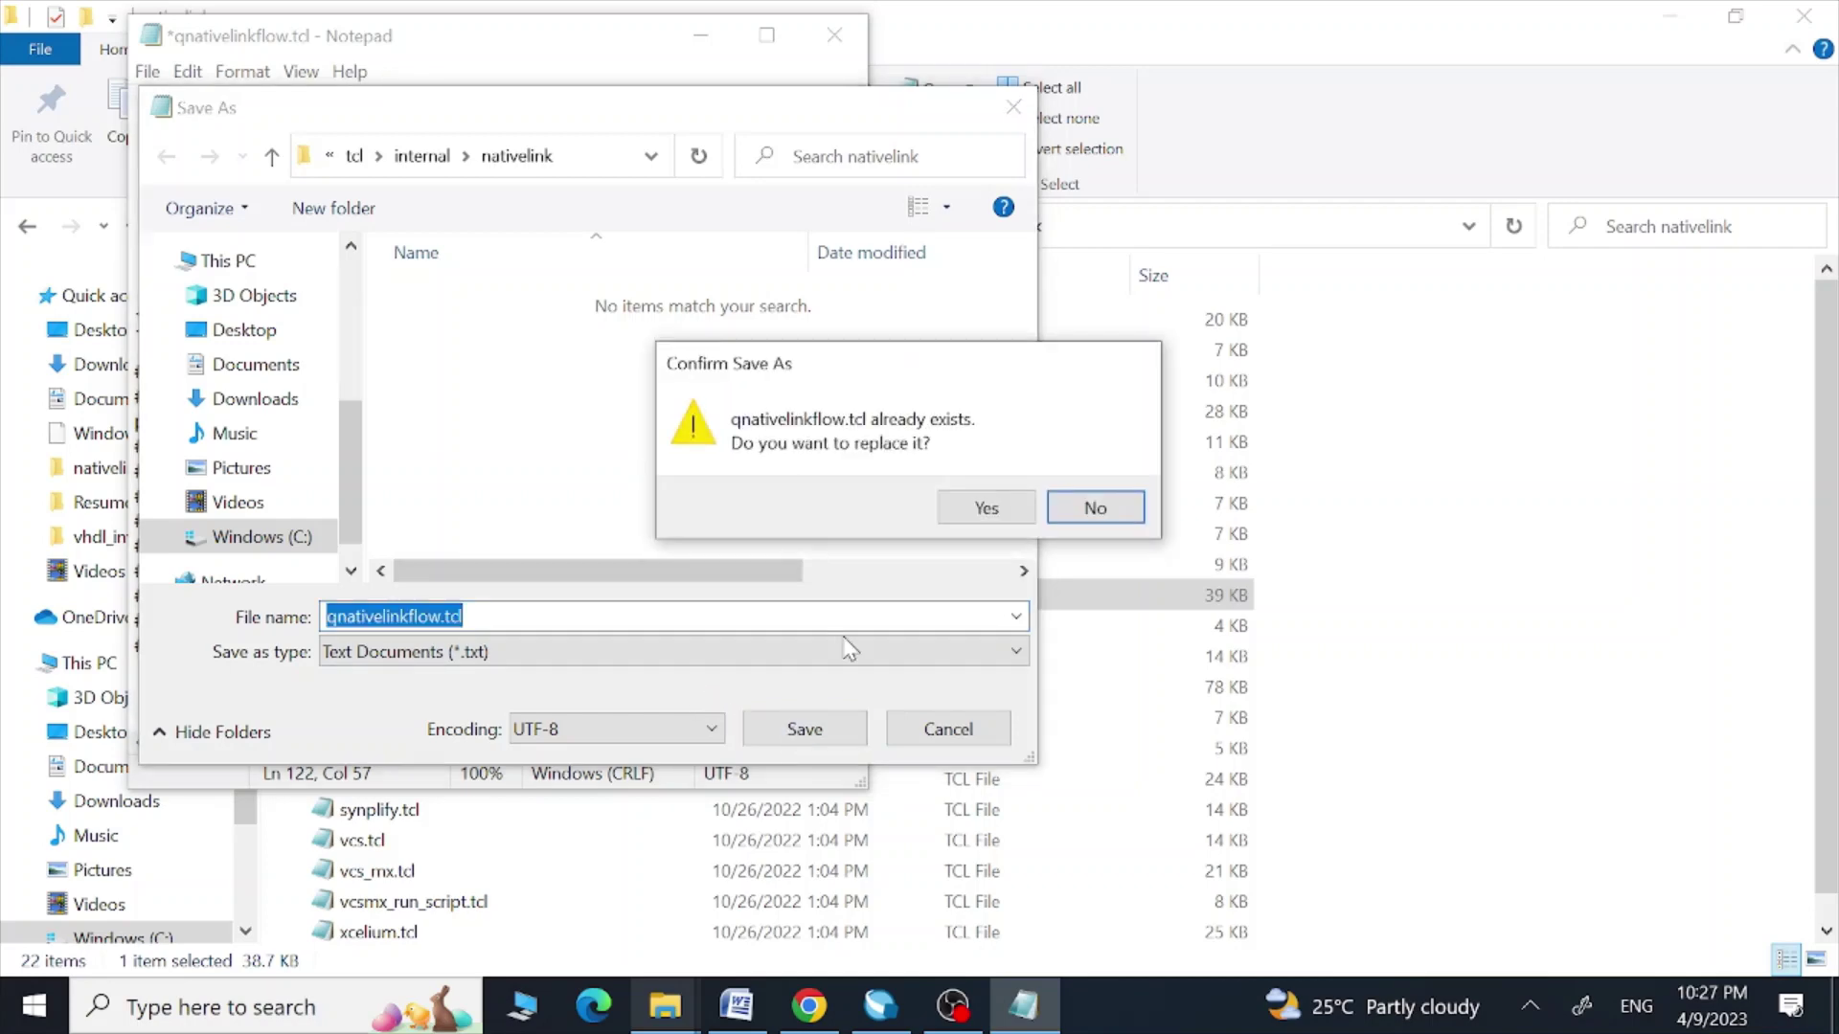
pyautogui.click(975, 517)
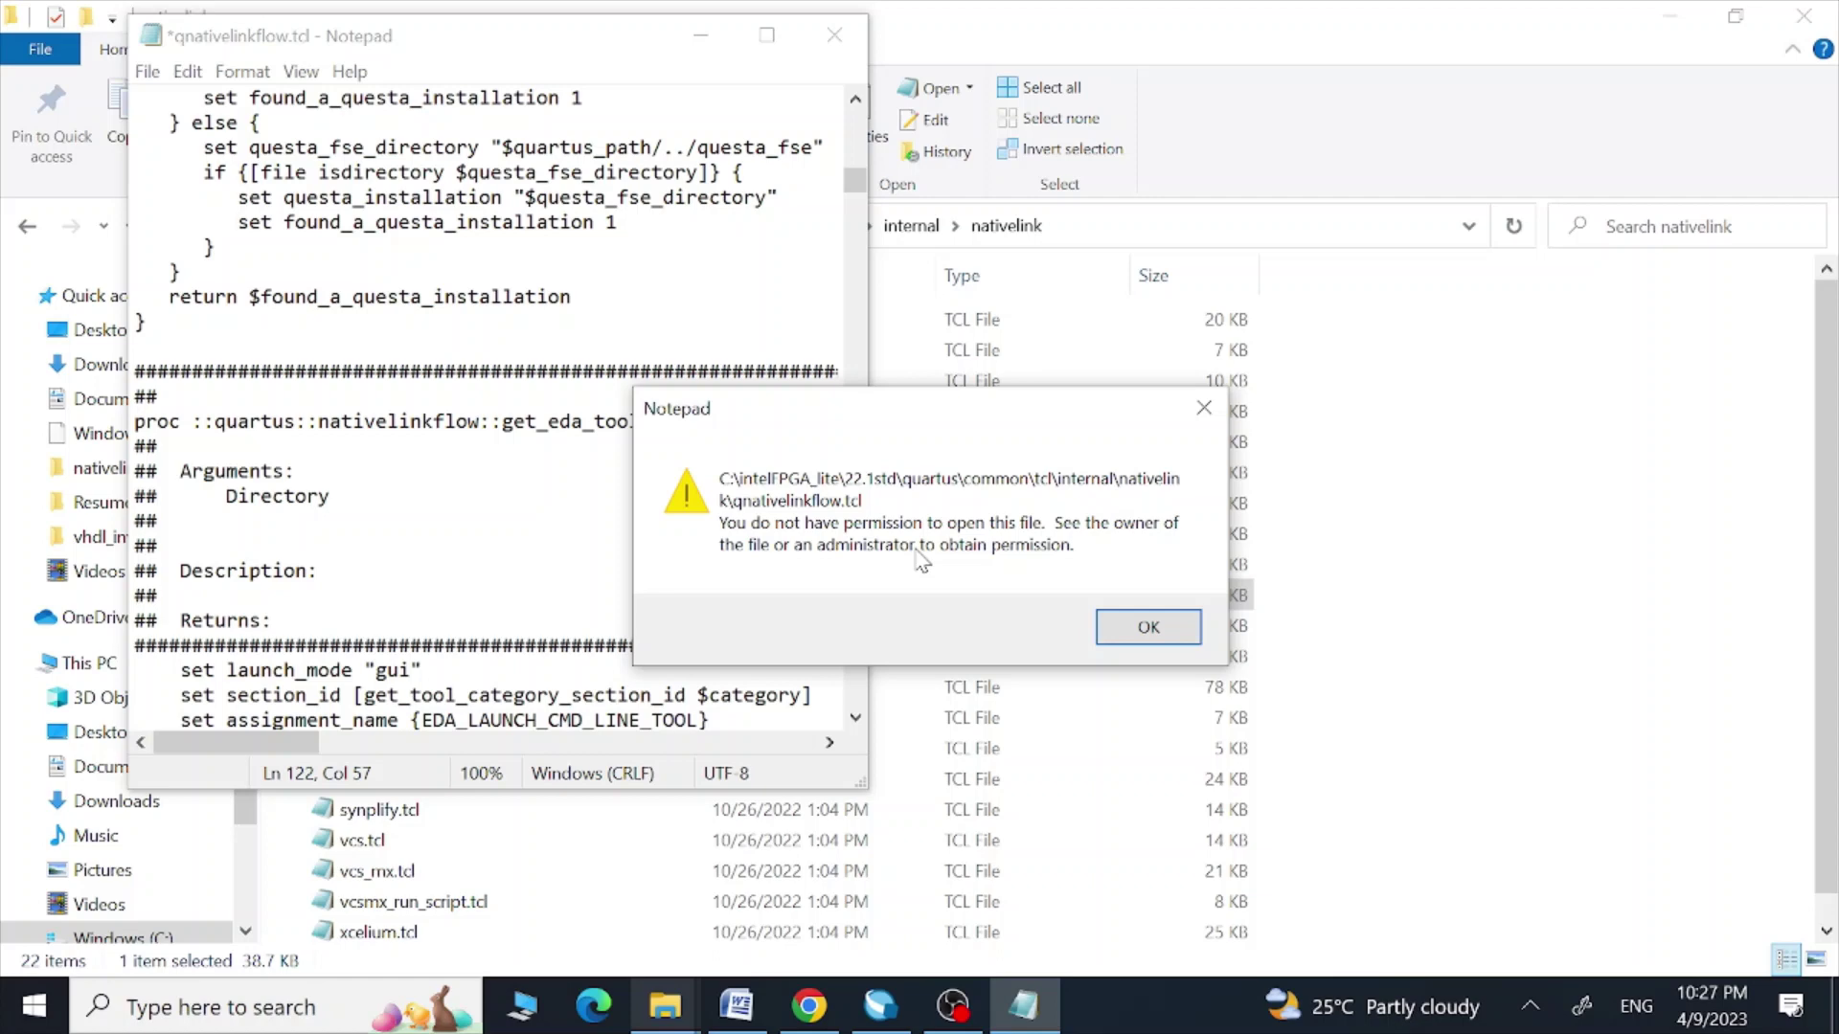
pyautogui.click(1145, 629)
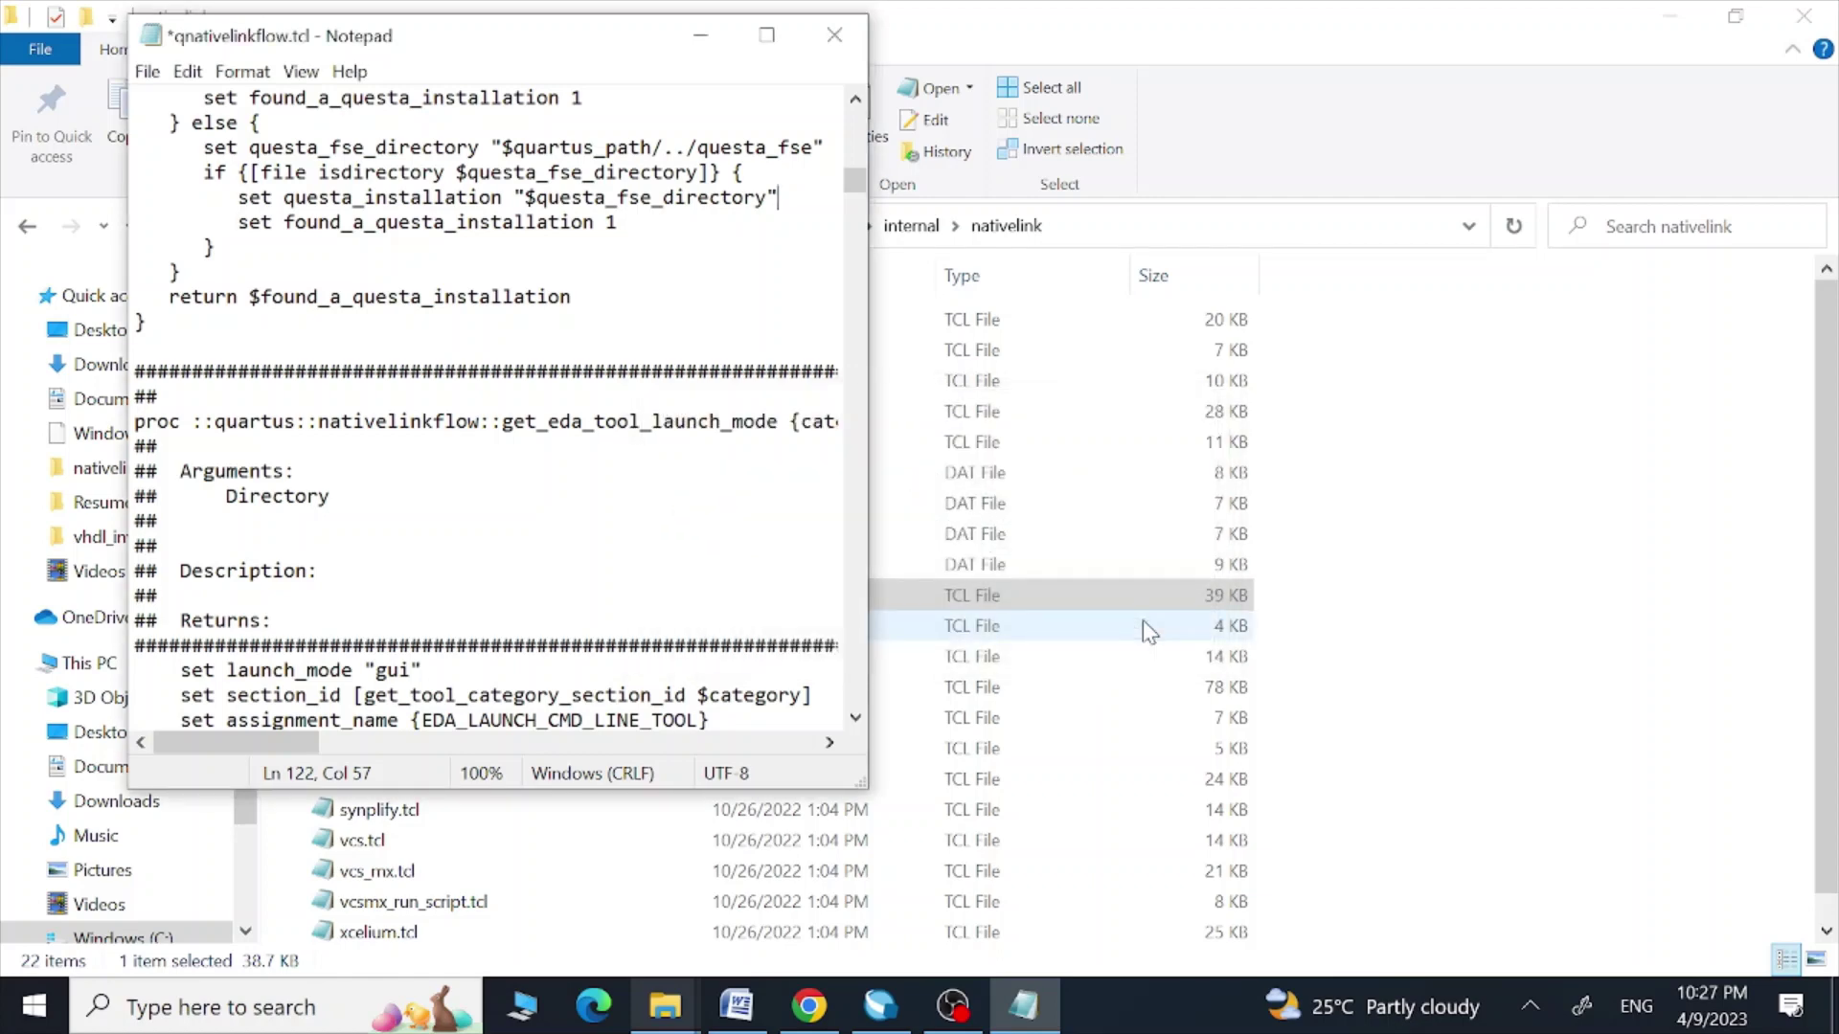
# Step: Save the edited qnativelinkflow.tcl to the Desktop with Save As
pyautogui.click(146, 77)
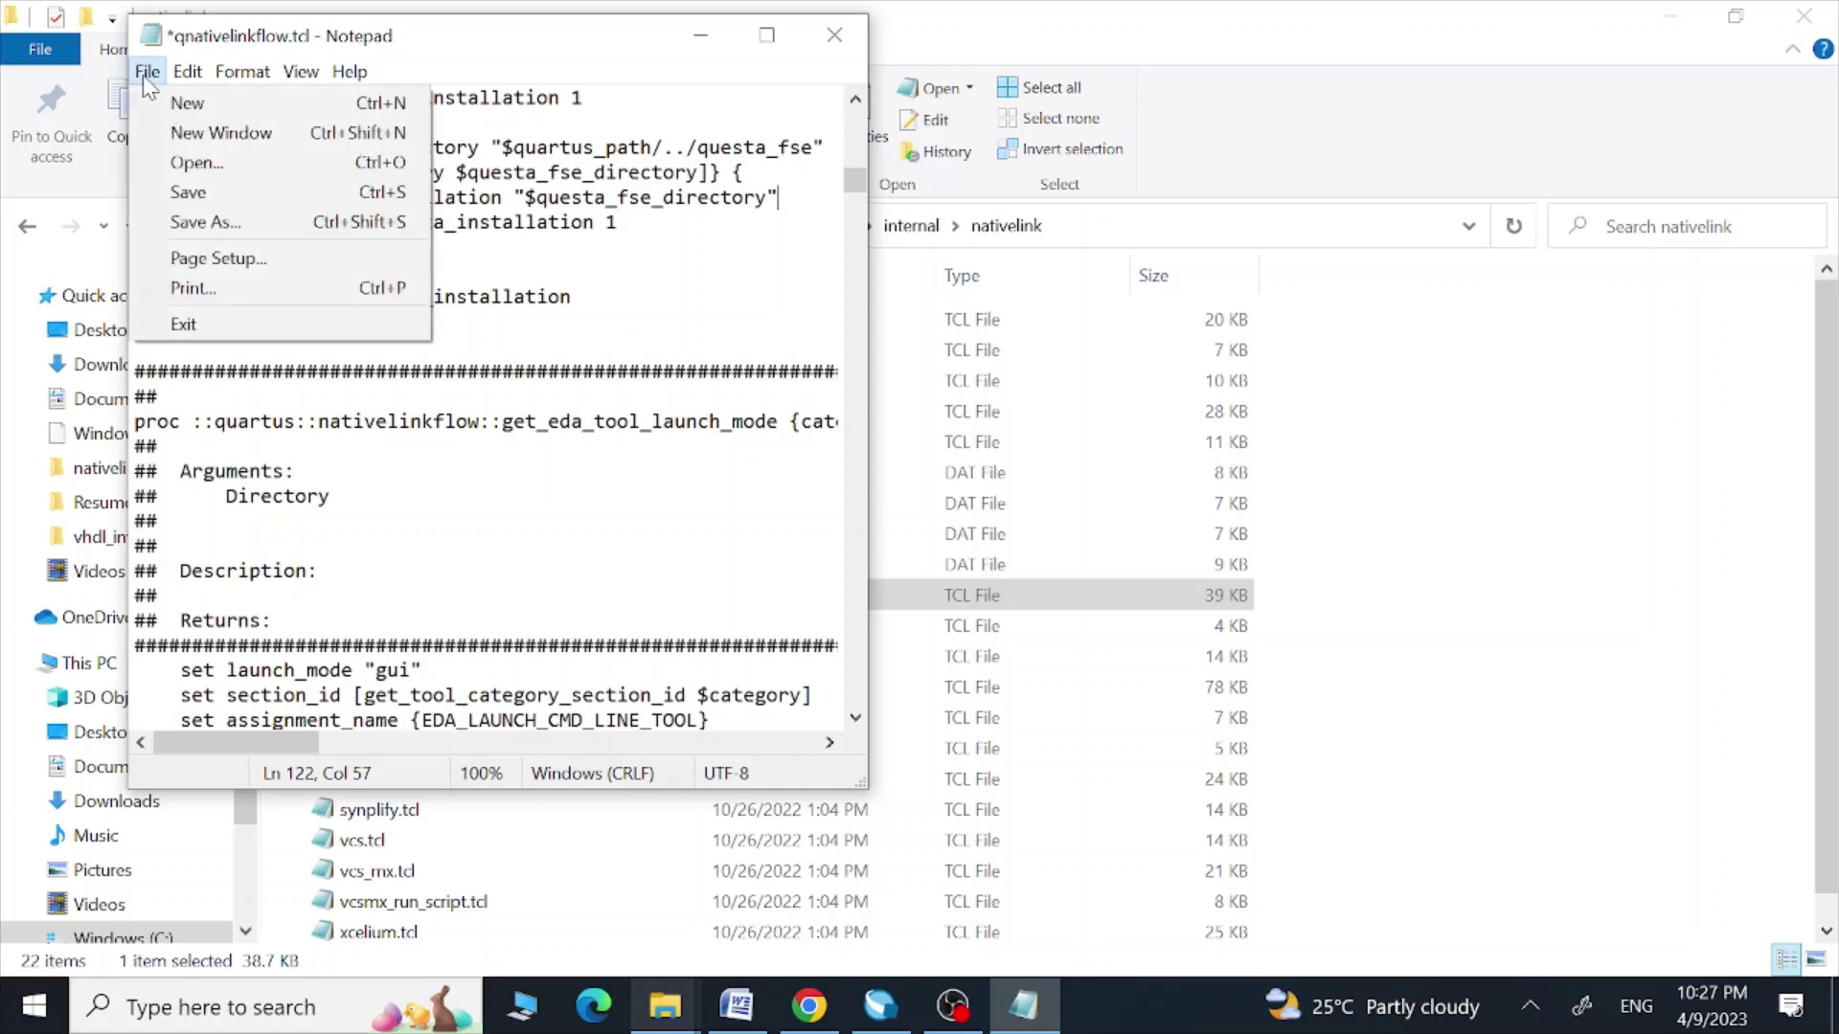
pyautogui.click(220, 224)
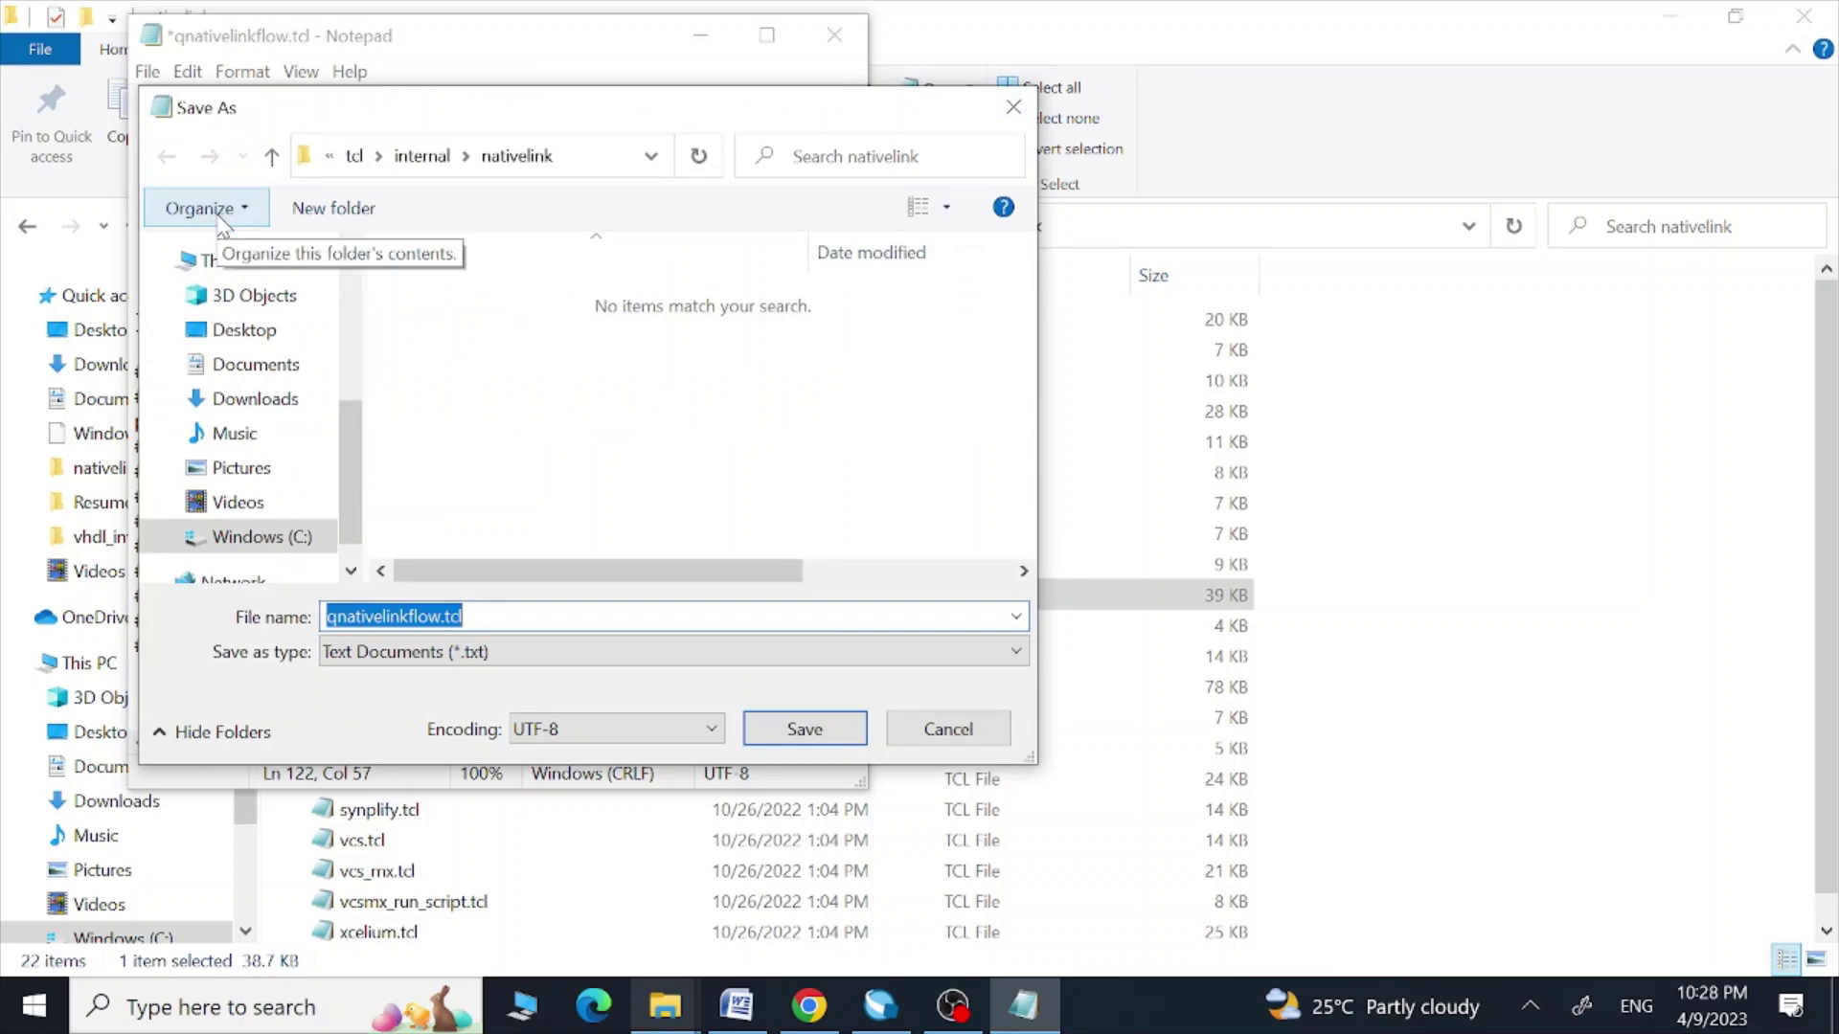
pyautogui.click(244, 330)
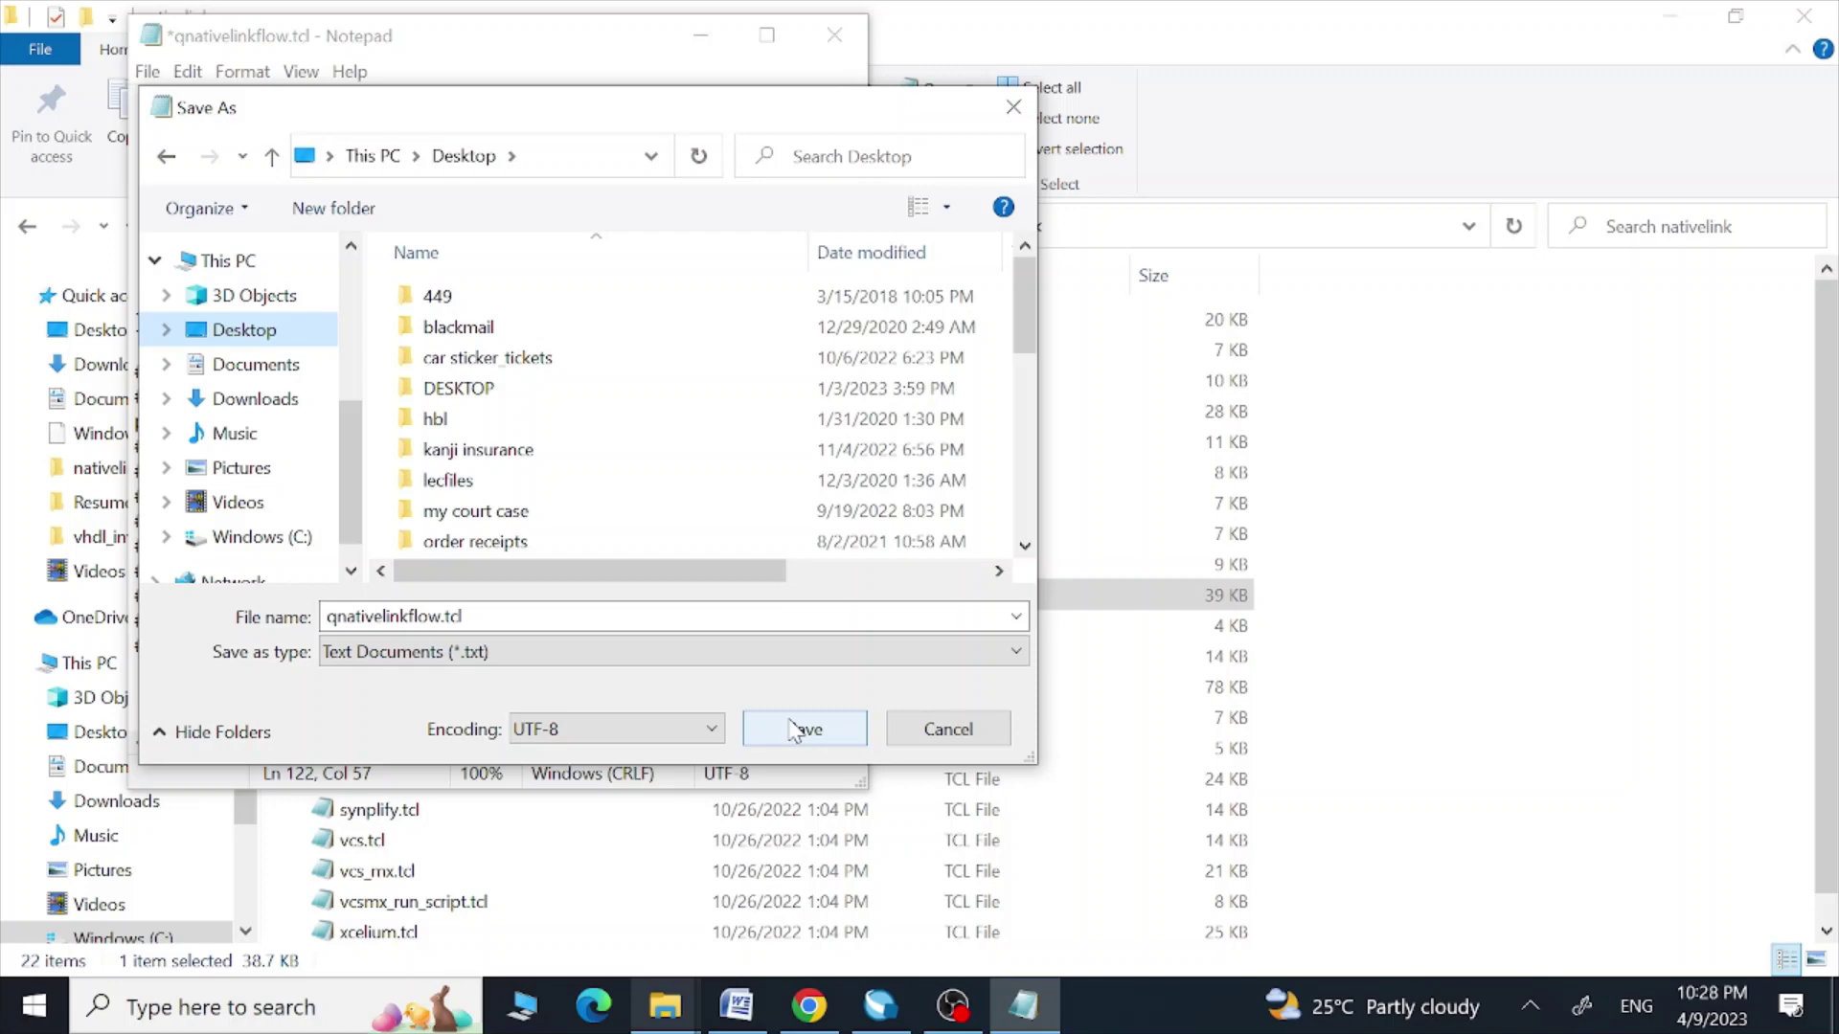
pyautogui.click(794, 732)
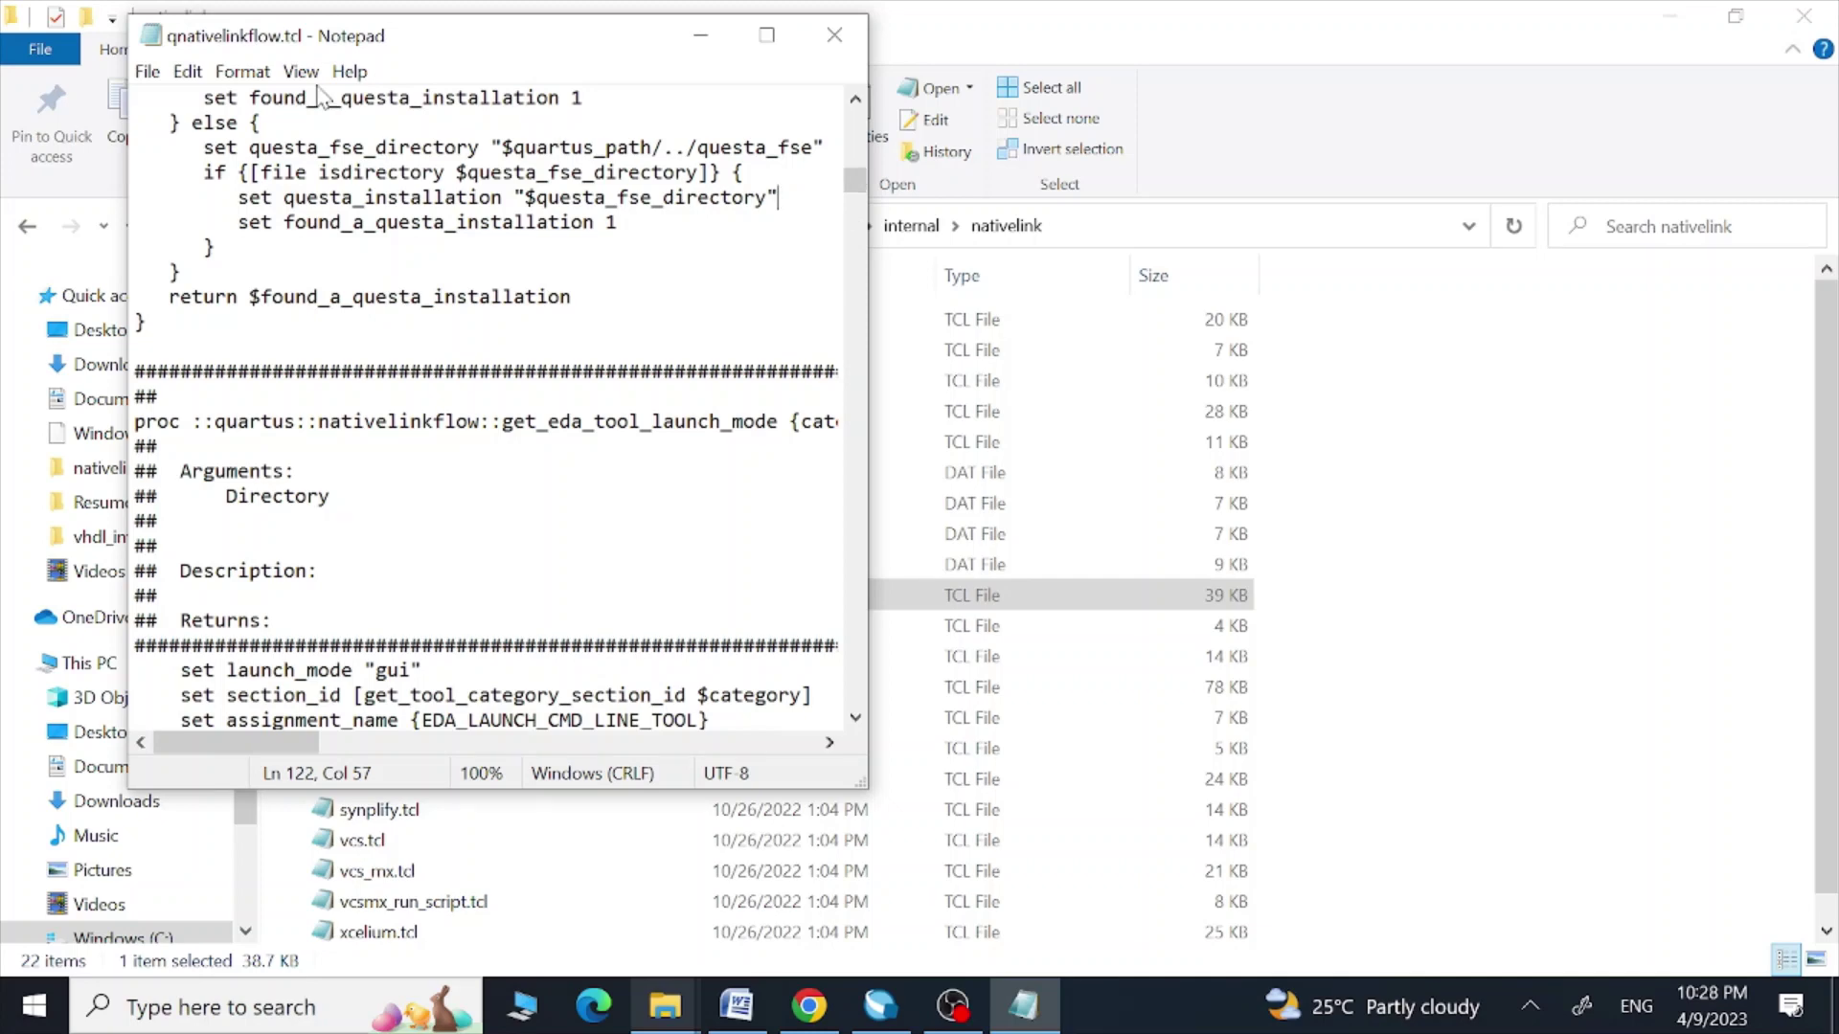
# Step: Close Notepad, minimize the open folders, and cut the Desktop copy of qnativelinkflow.tcl
pyautogui.click(831, 56)
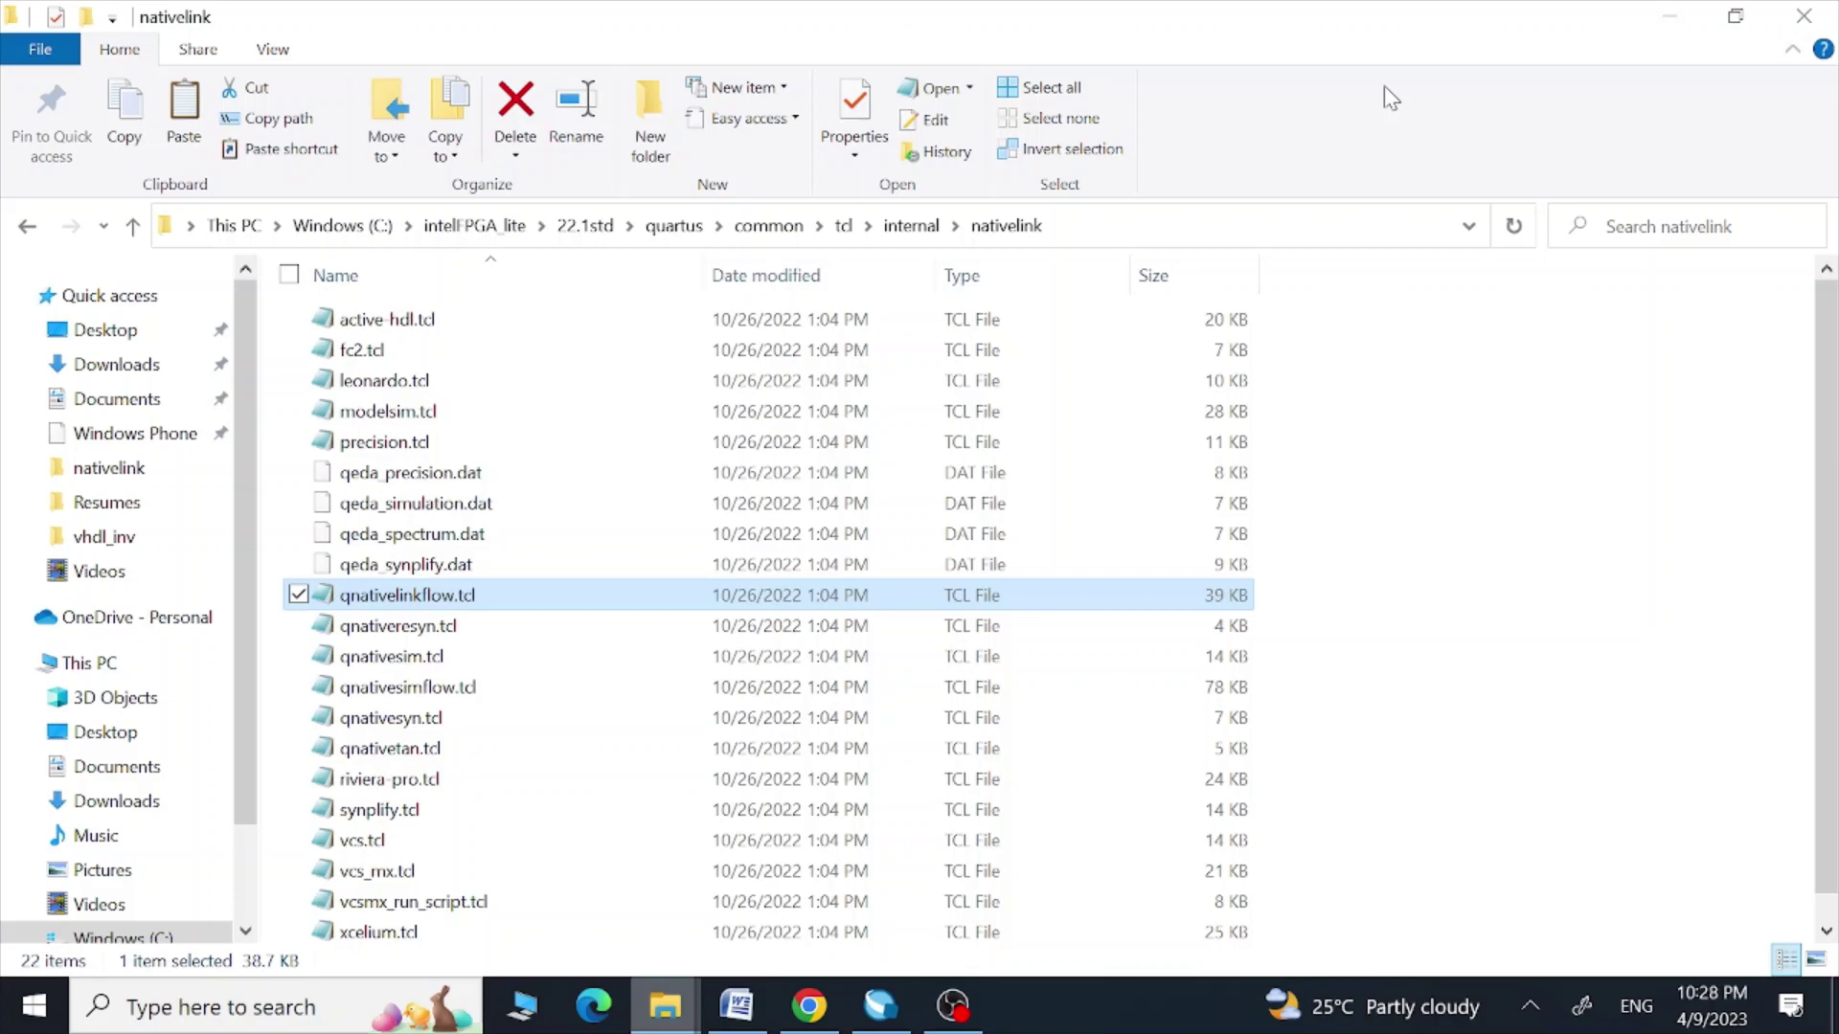
pyautogui.click(1668, 19)
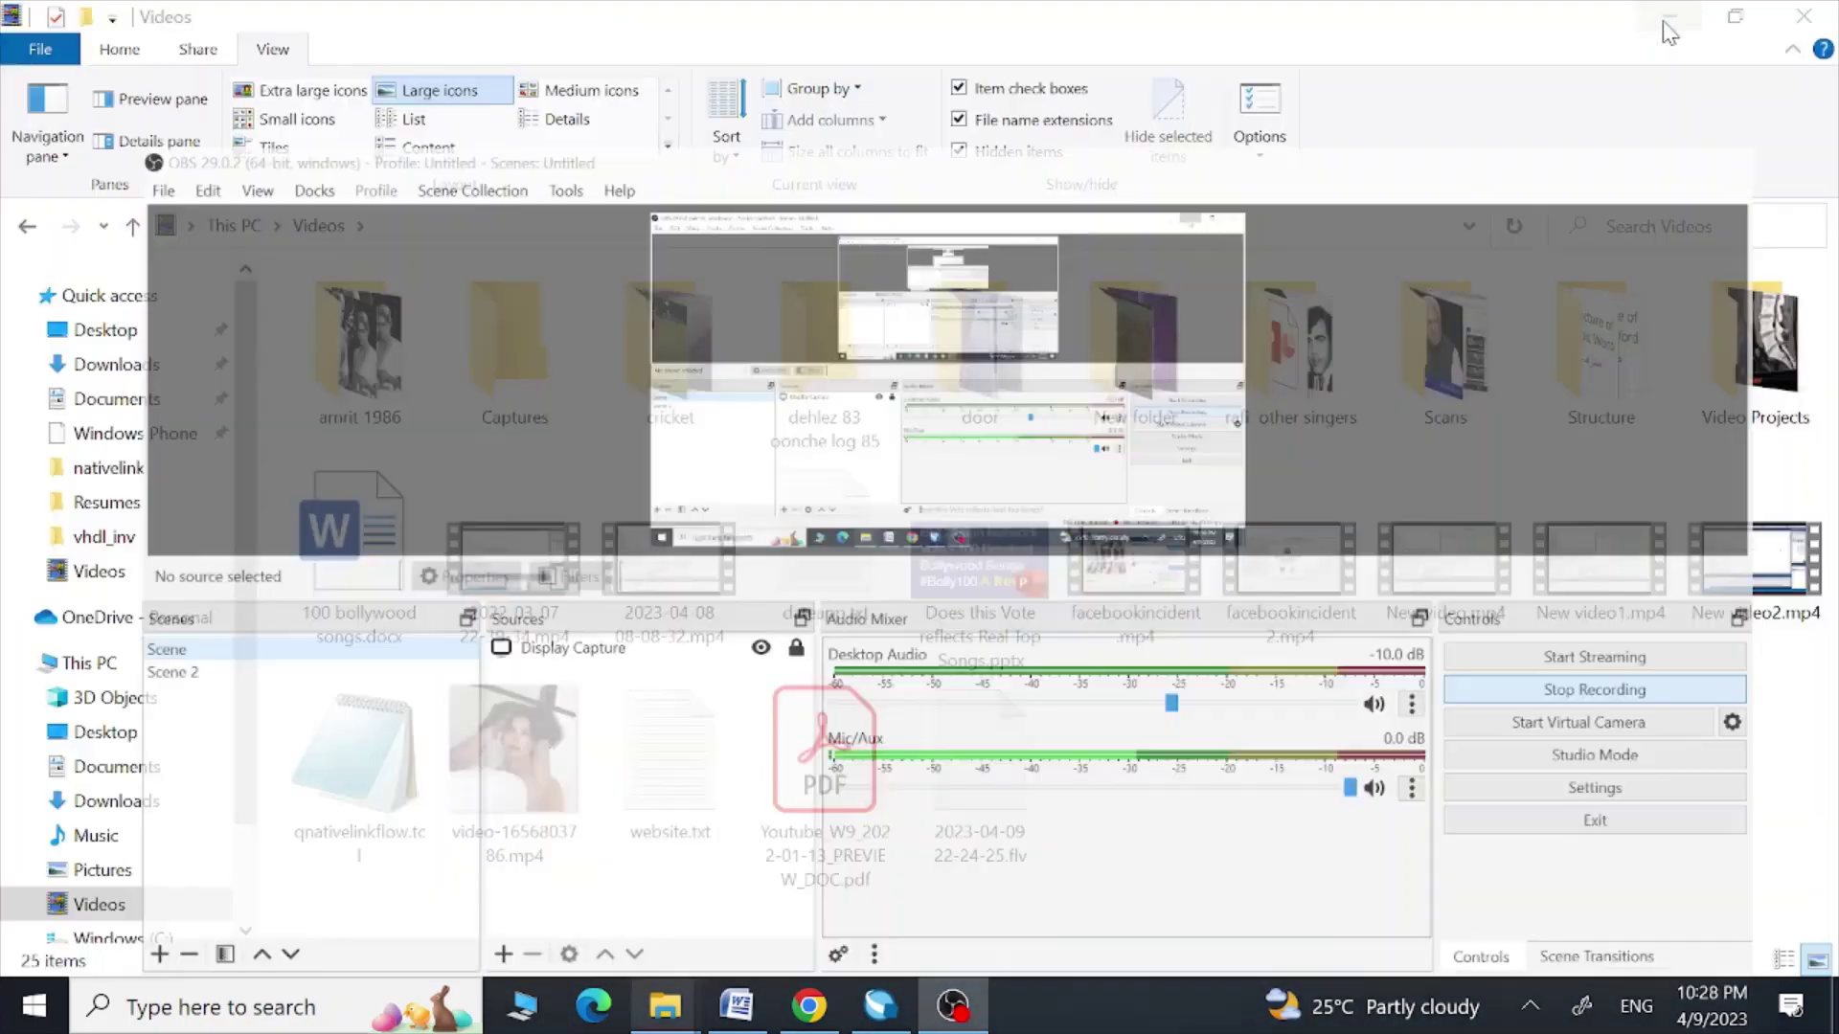
pyautogui.click(1667, 21)
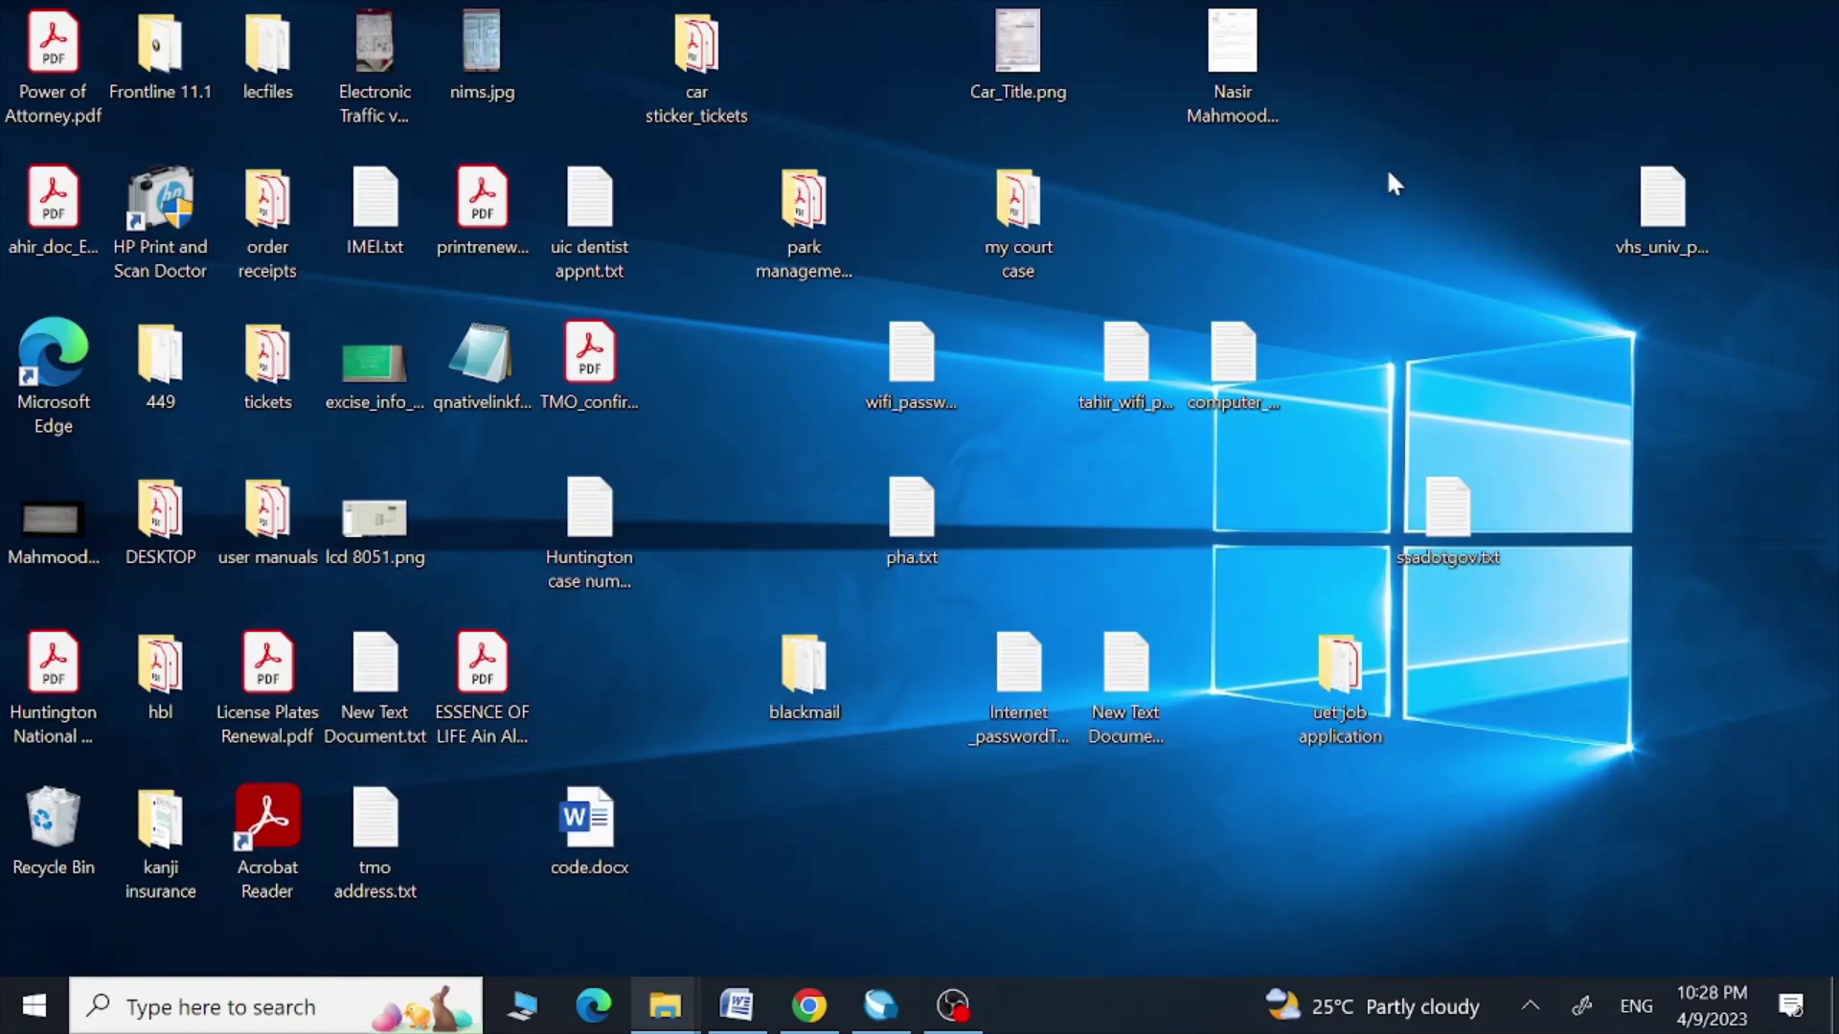
pyautogui.click(483, 372)
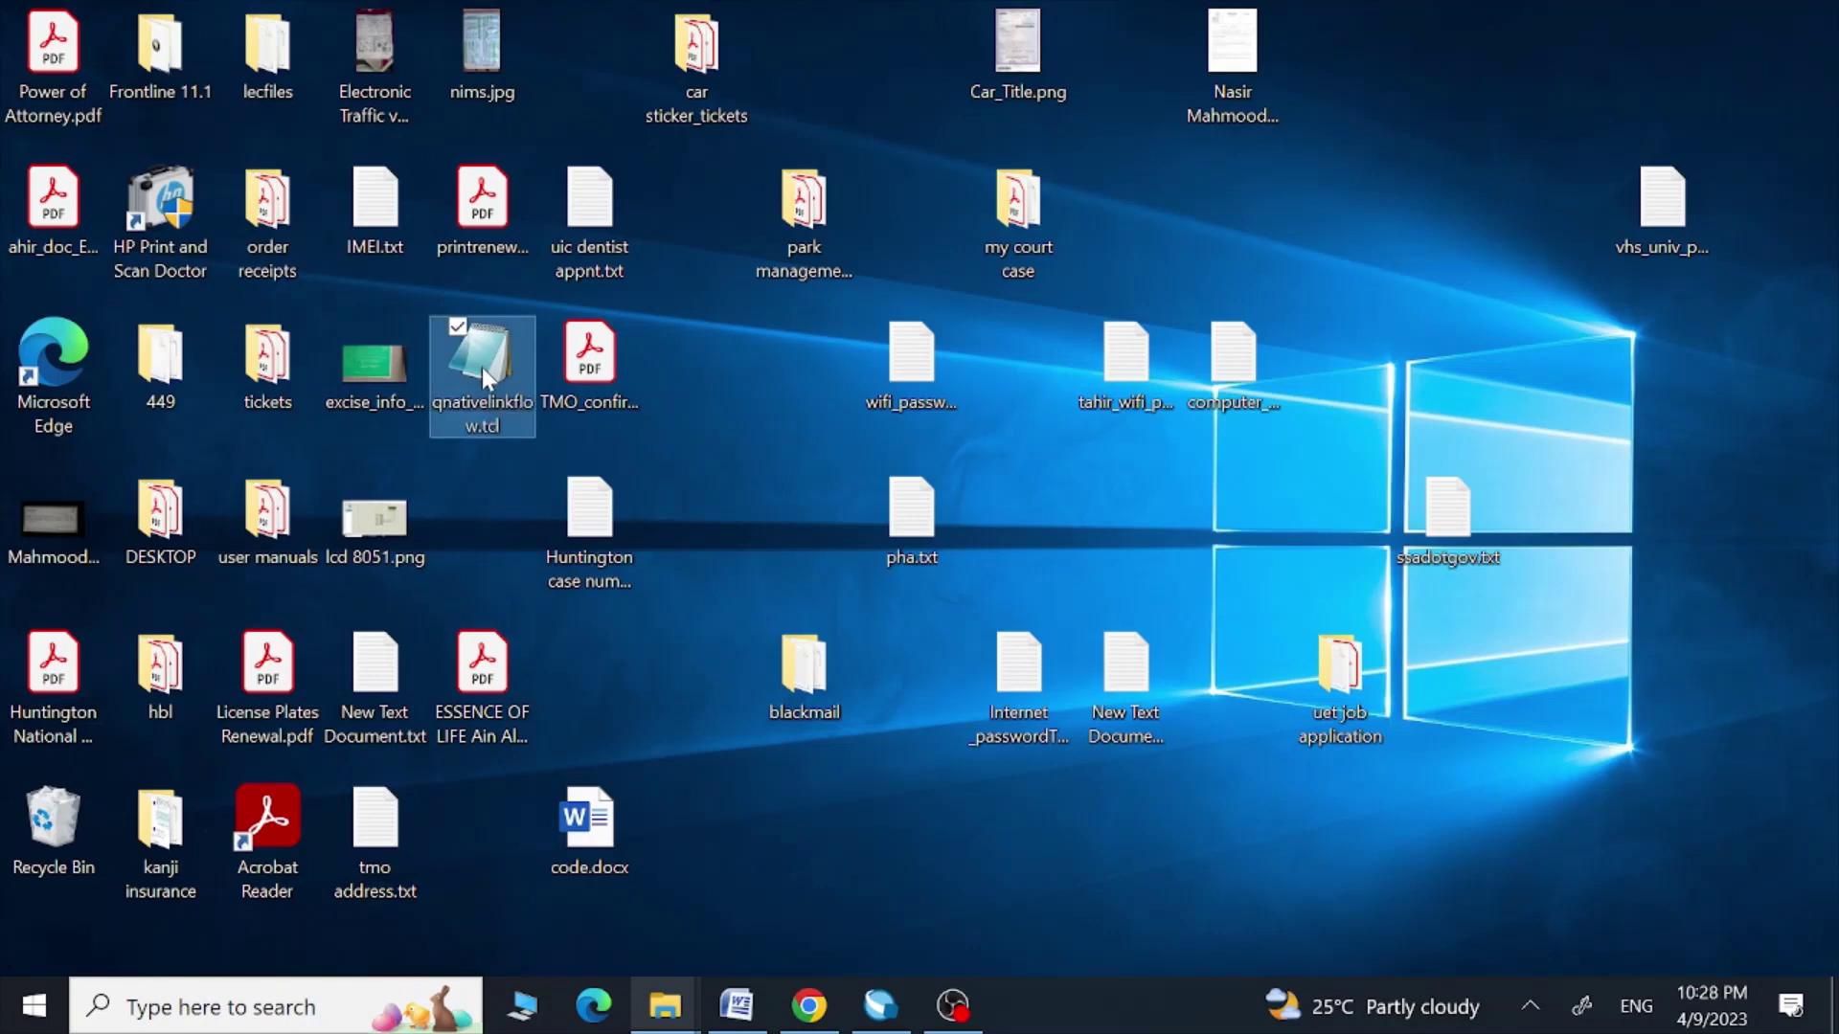
pyautogui.rightClick(481, 366)
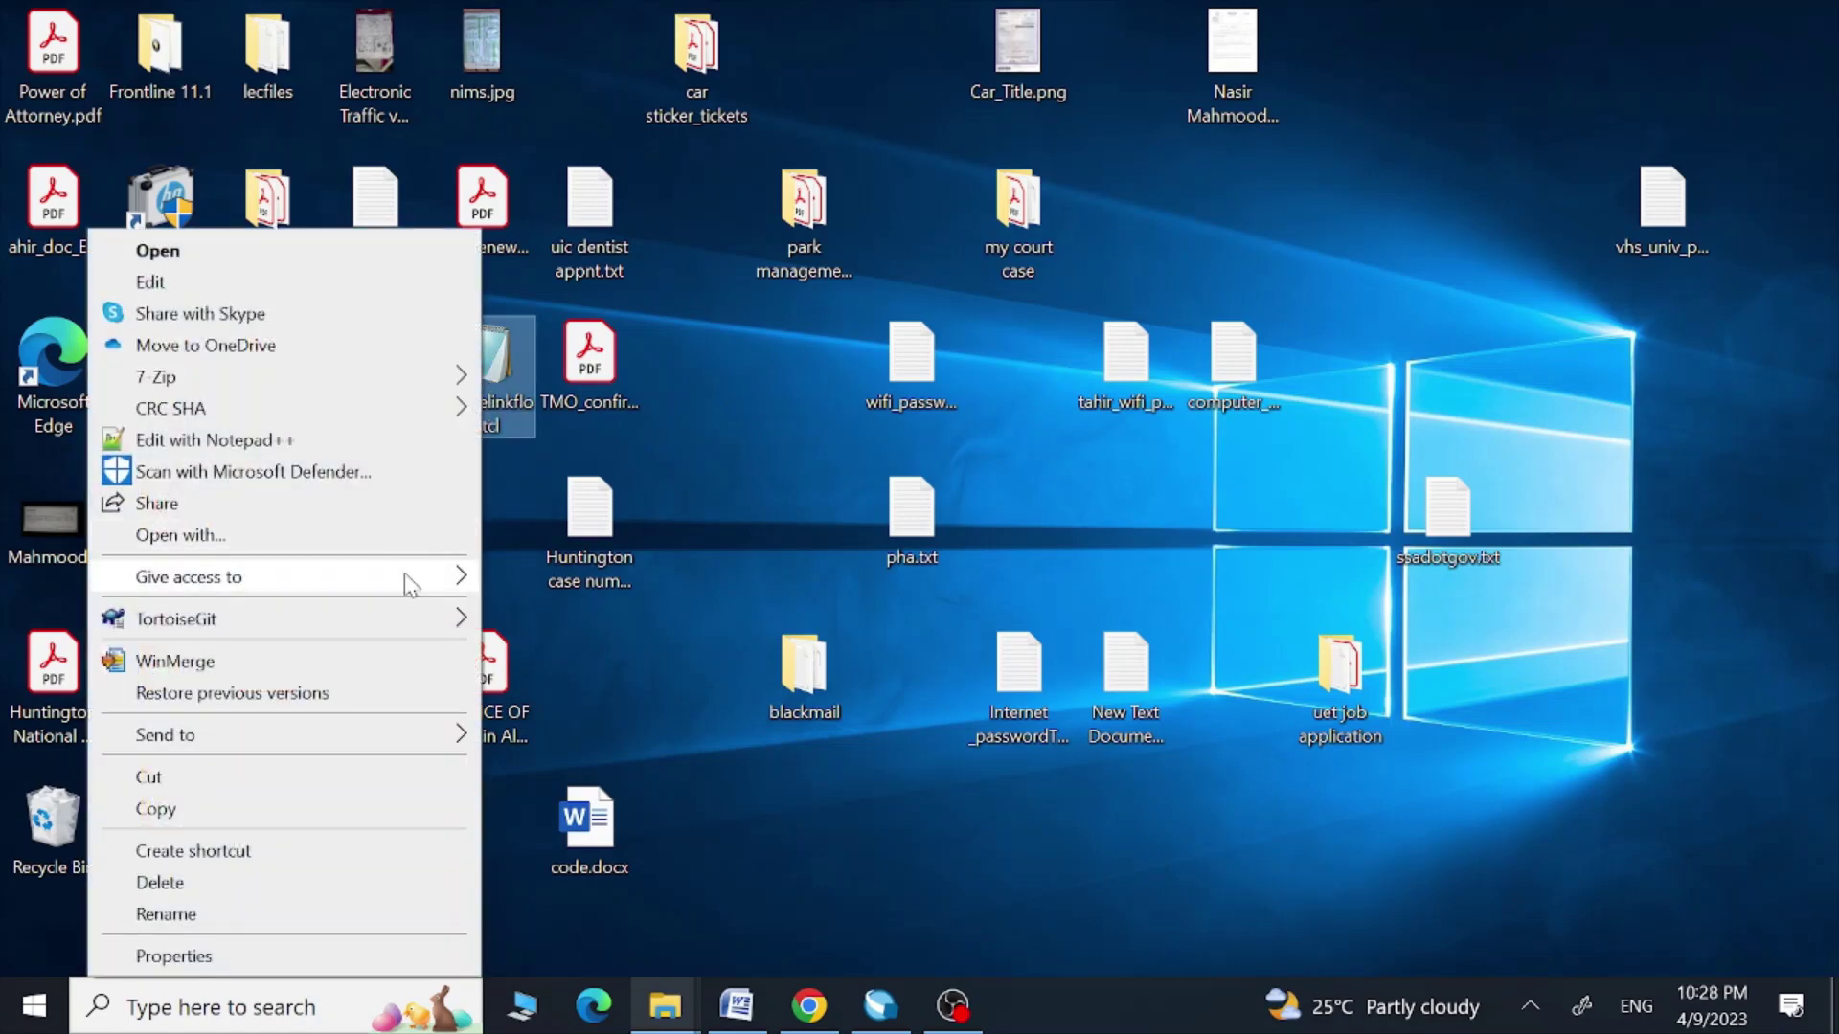
pyautogui.click(355, 787)
pyautogui.moveTo(664, 1006)
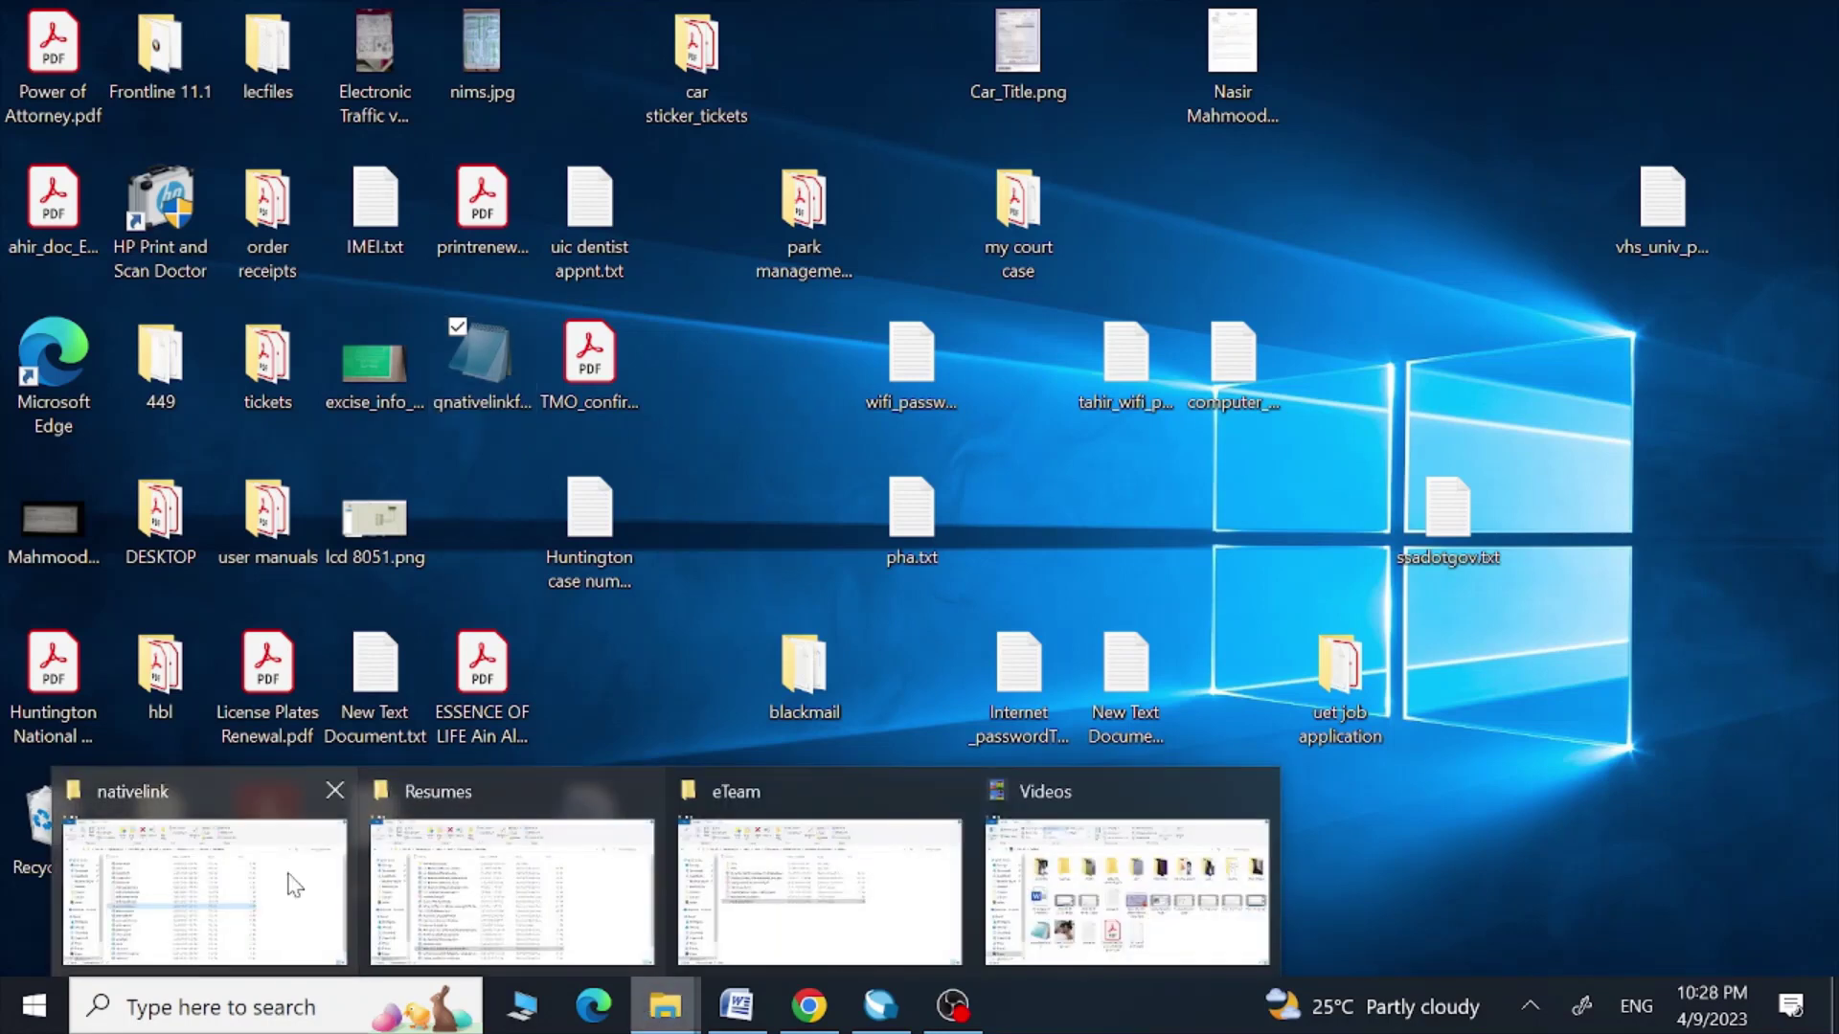
# Step: Paste it into the nativelink folder, replacing the original with administrator permission, then return to Quartus
pyautogui.click(249, 876)
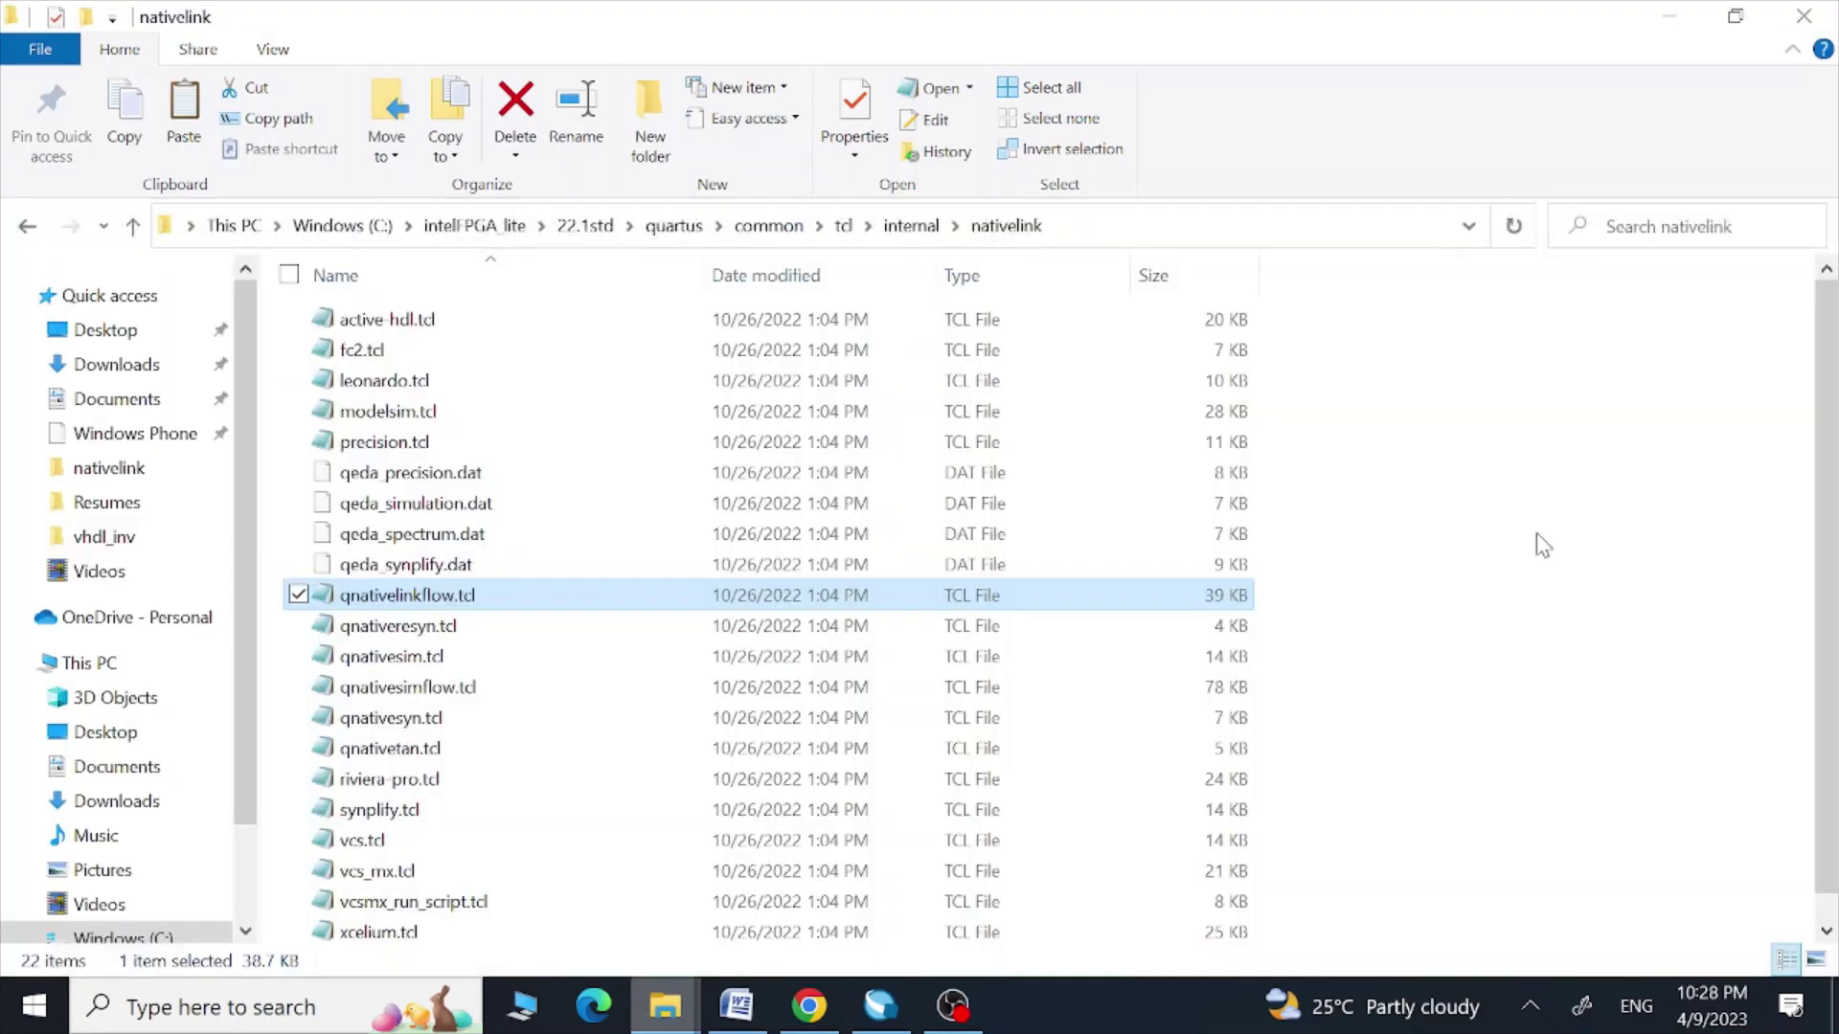
pyautogui.rightClick(1519, 532)
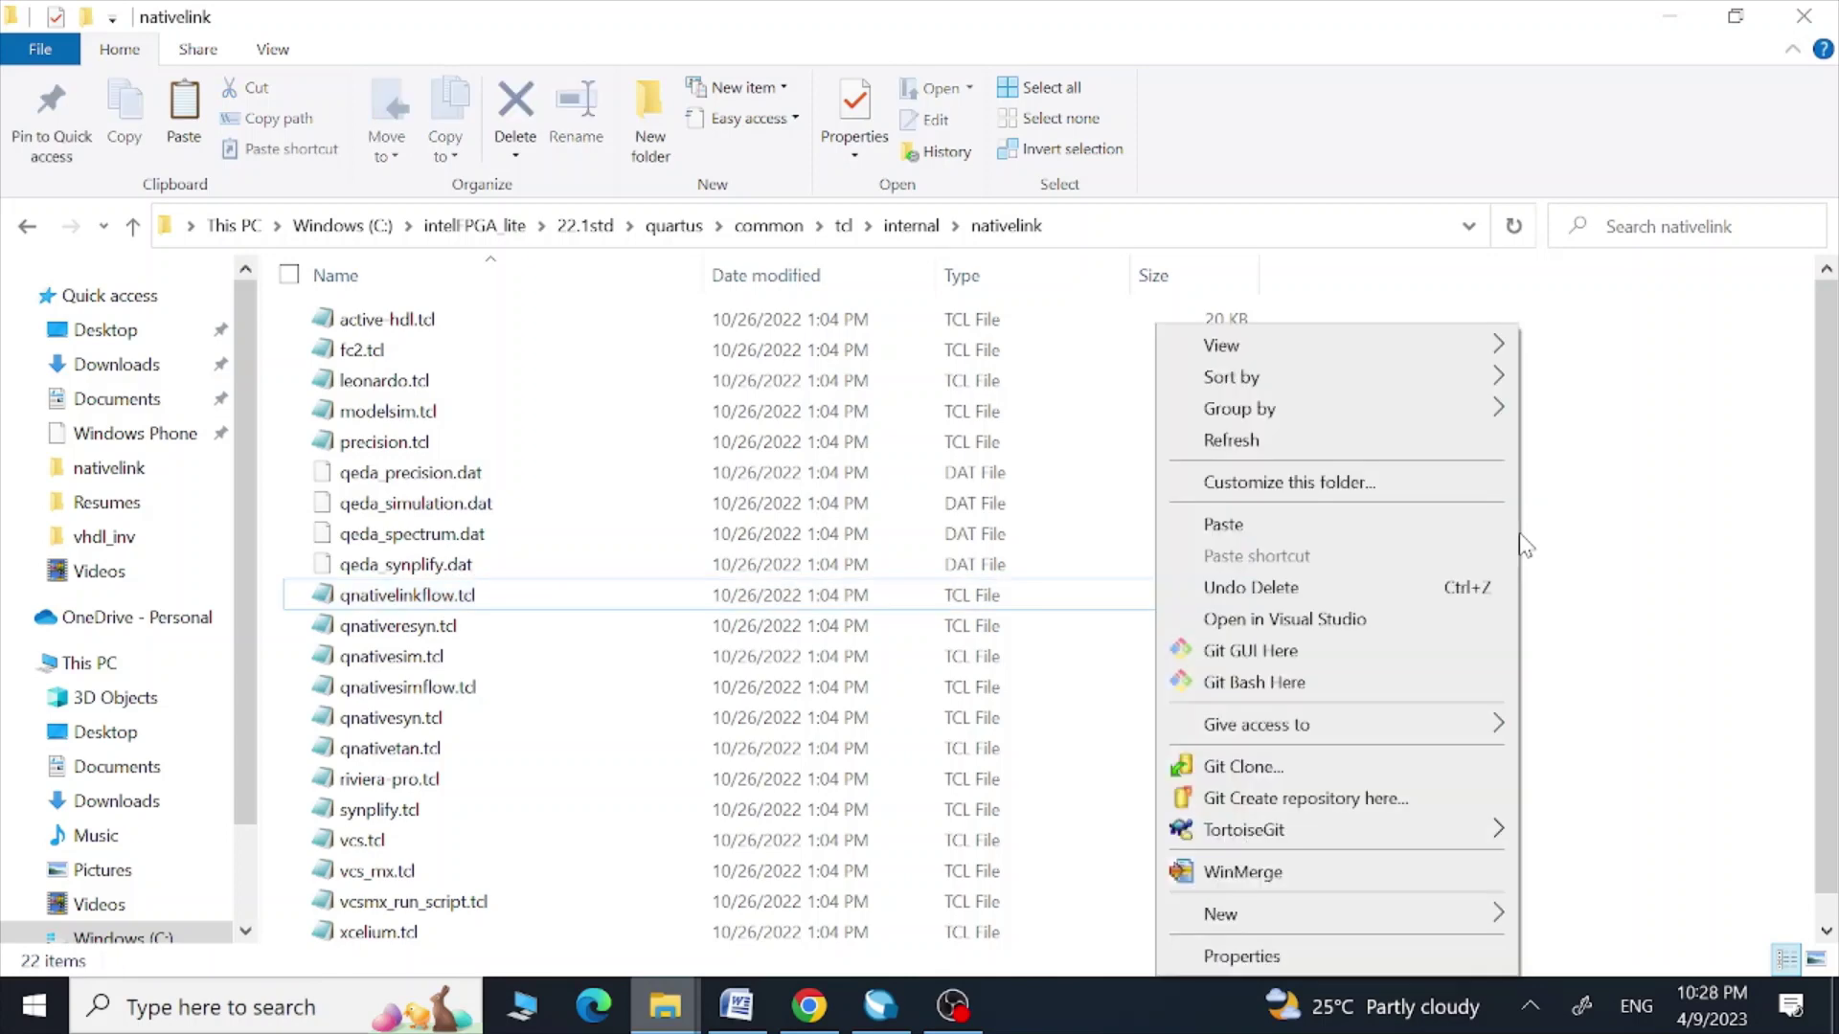
pyautogui.click(1424, 533)
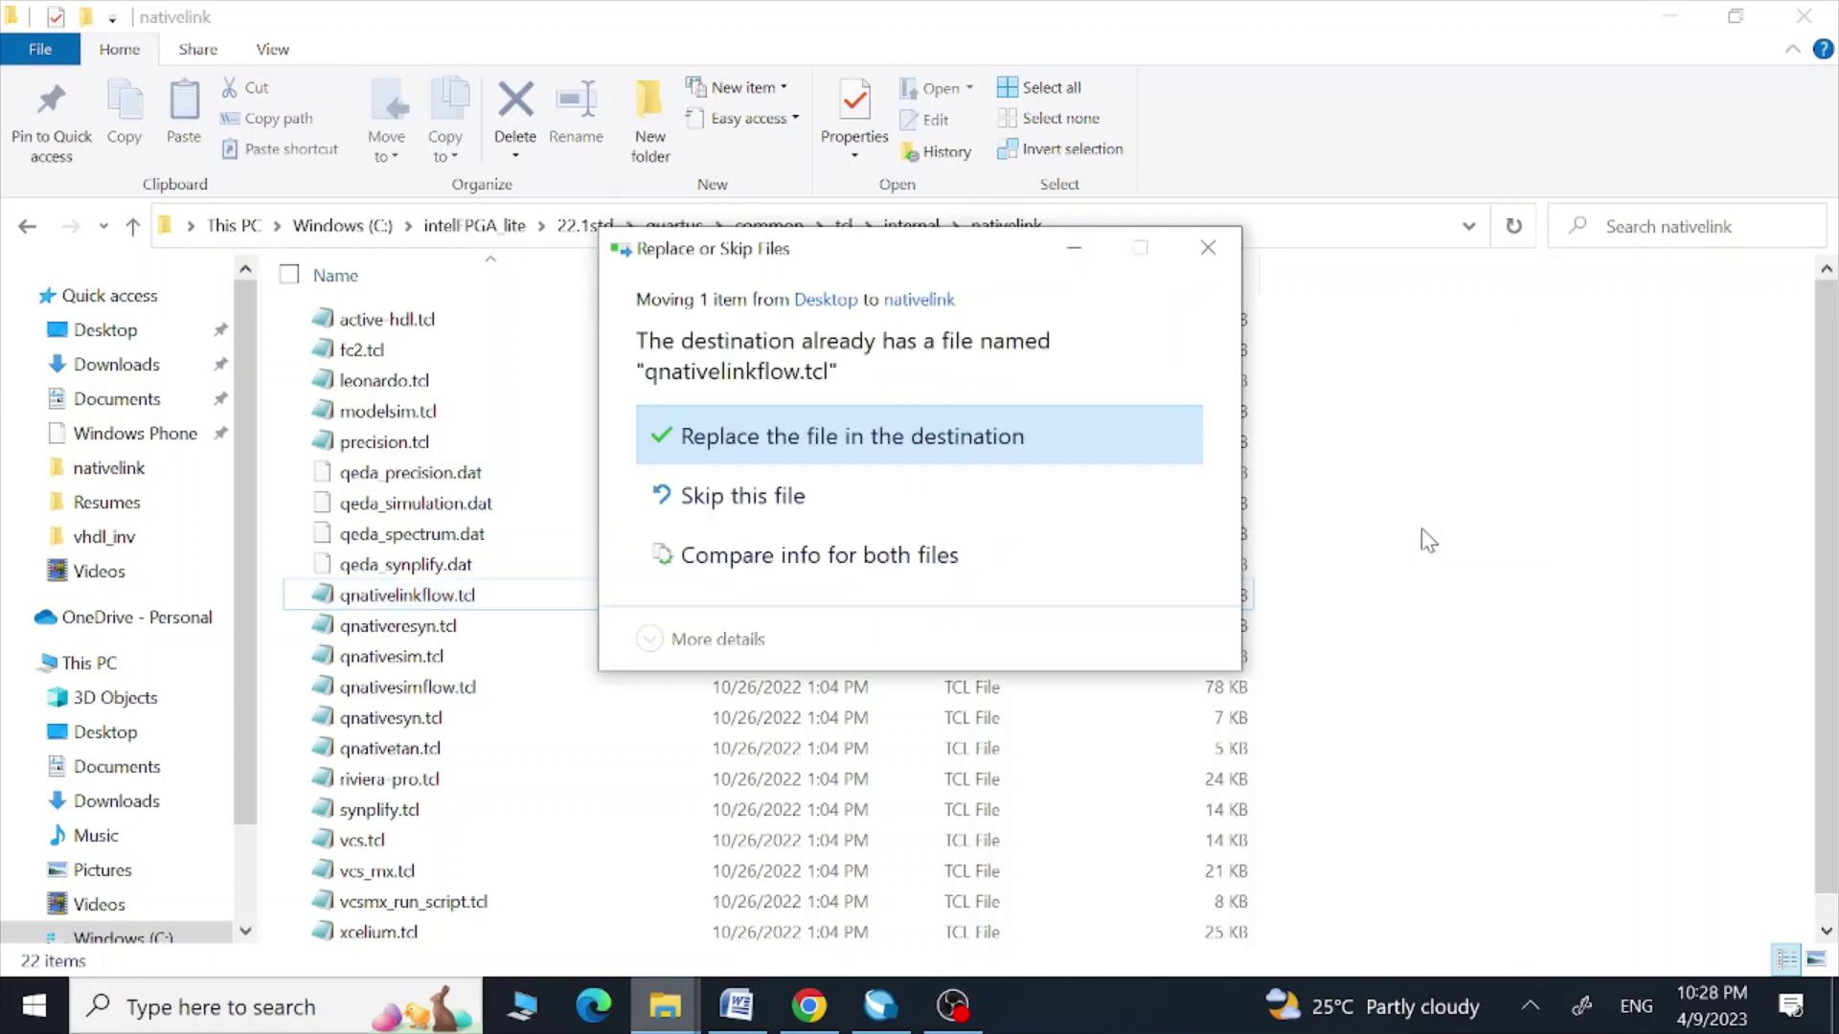
pyautogui.click(1012, 465)
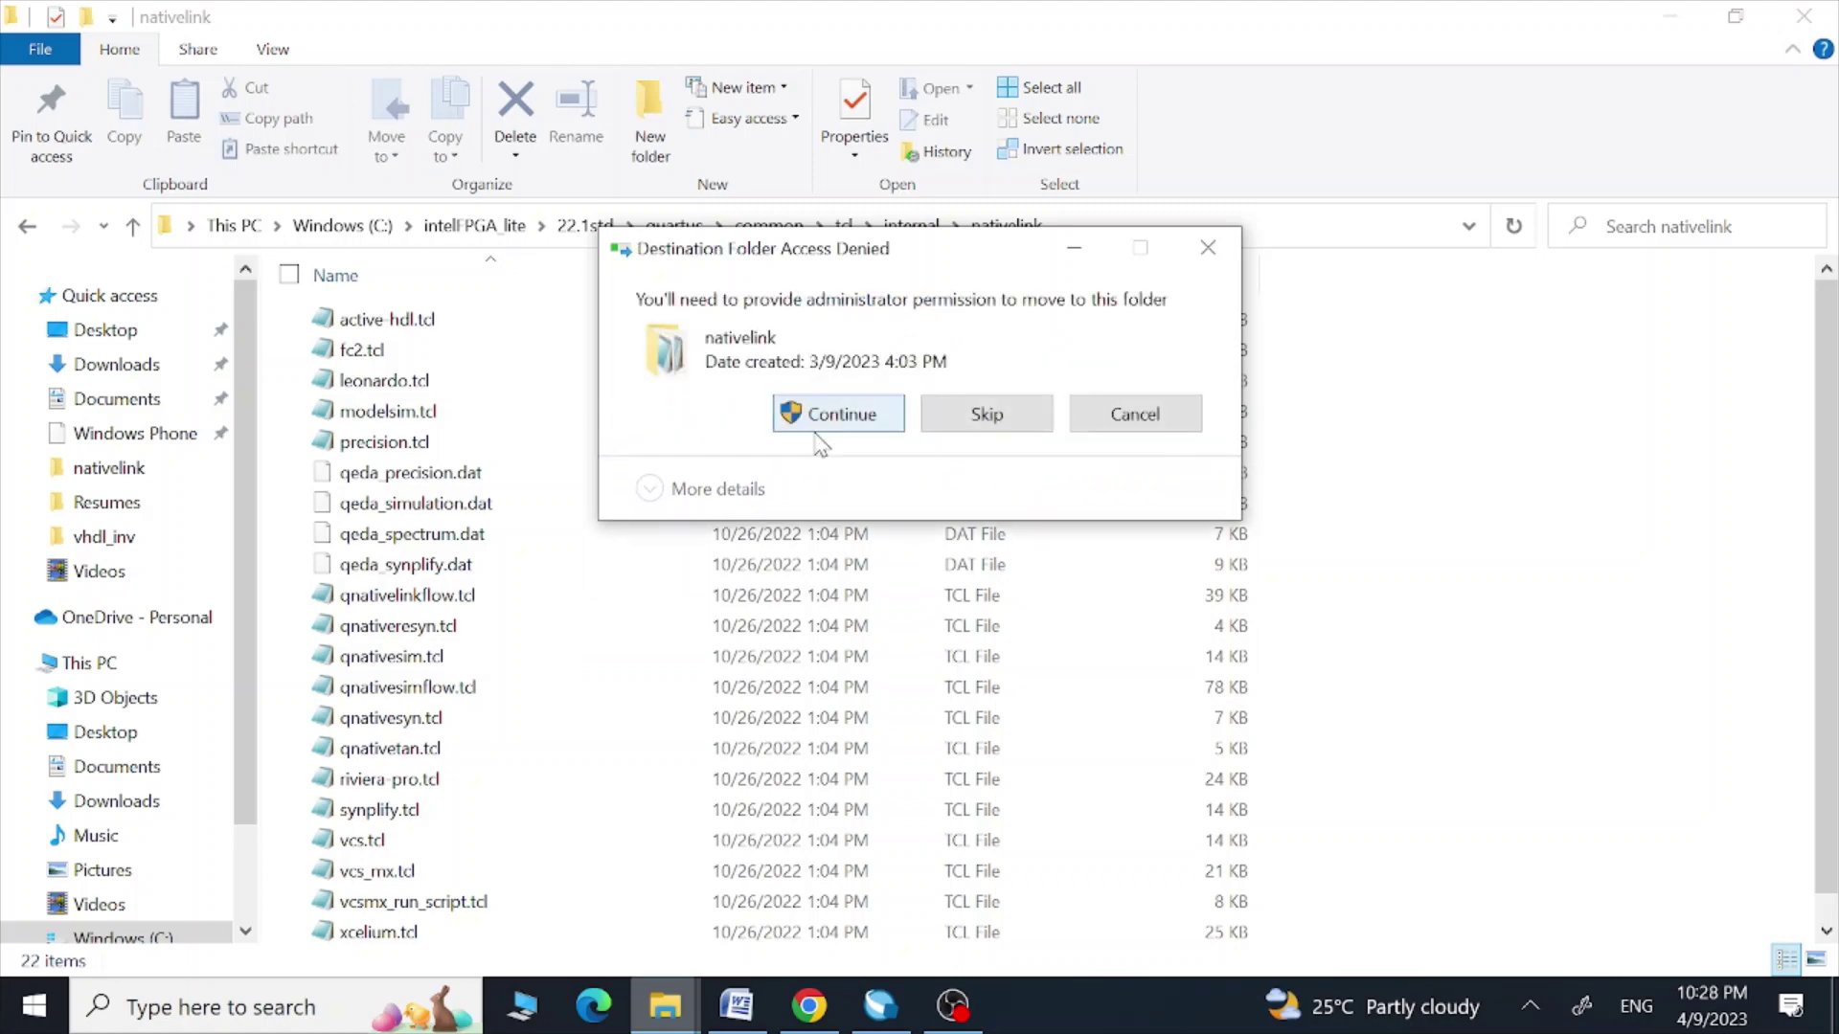
pyautogui.click(819, 421)
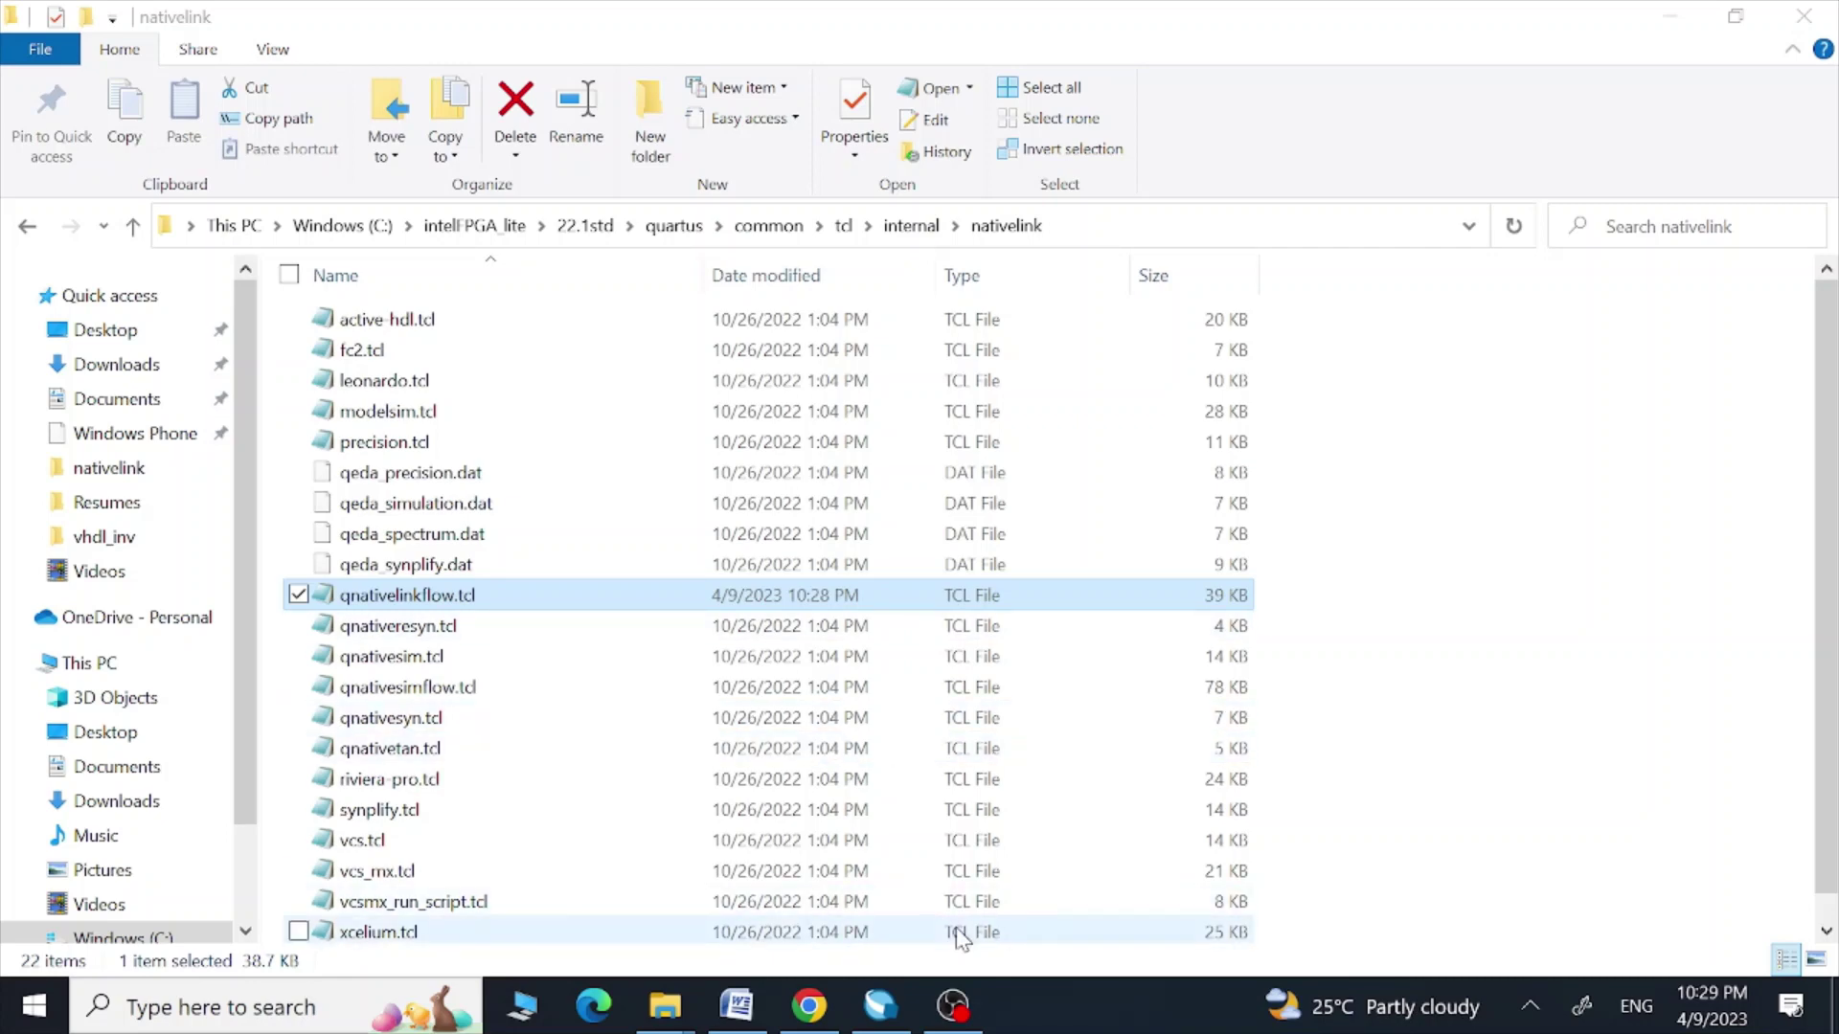
pyautogui.click(879, 1007)
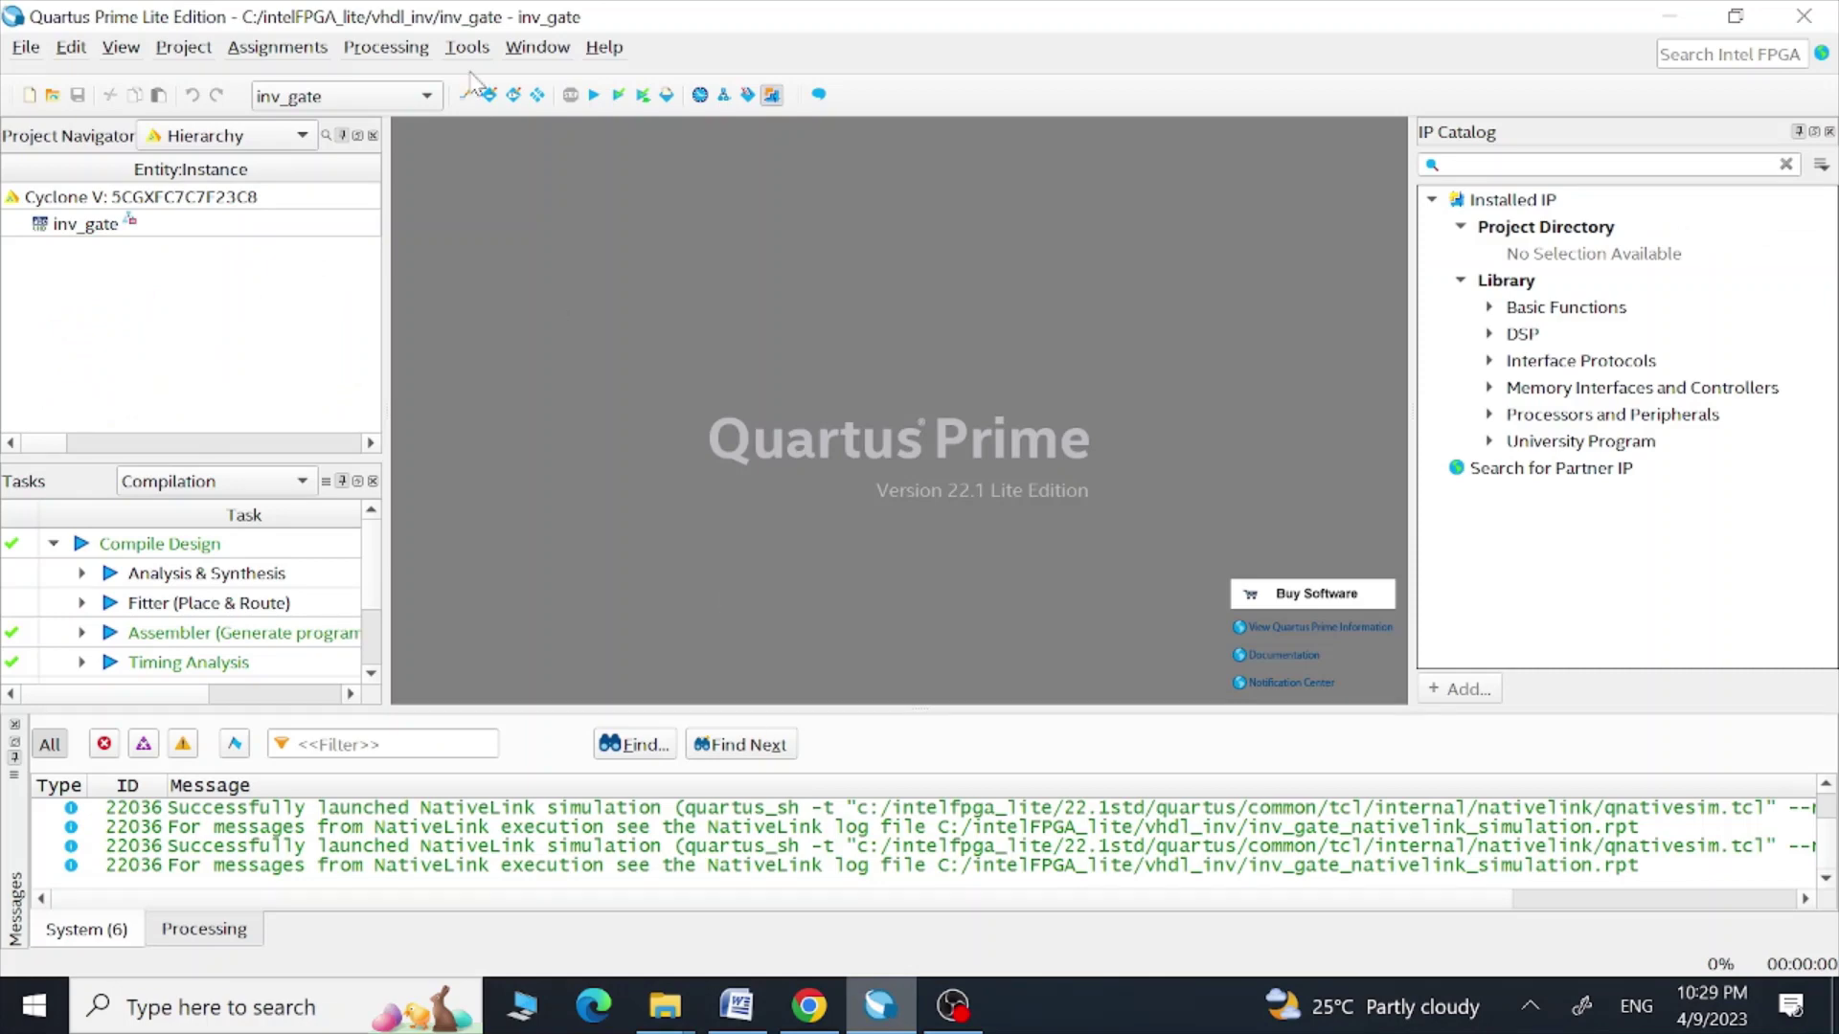
# Step: Relaunch Tools > Run Simulation Tool > RTL Simulation for the inv_gate project
pyautogui.click(469, 48)
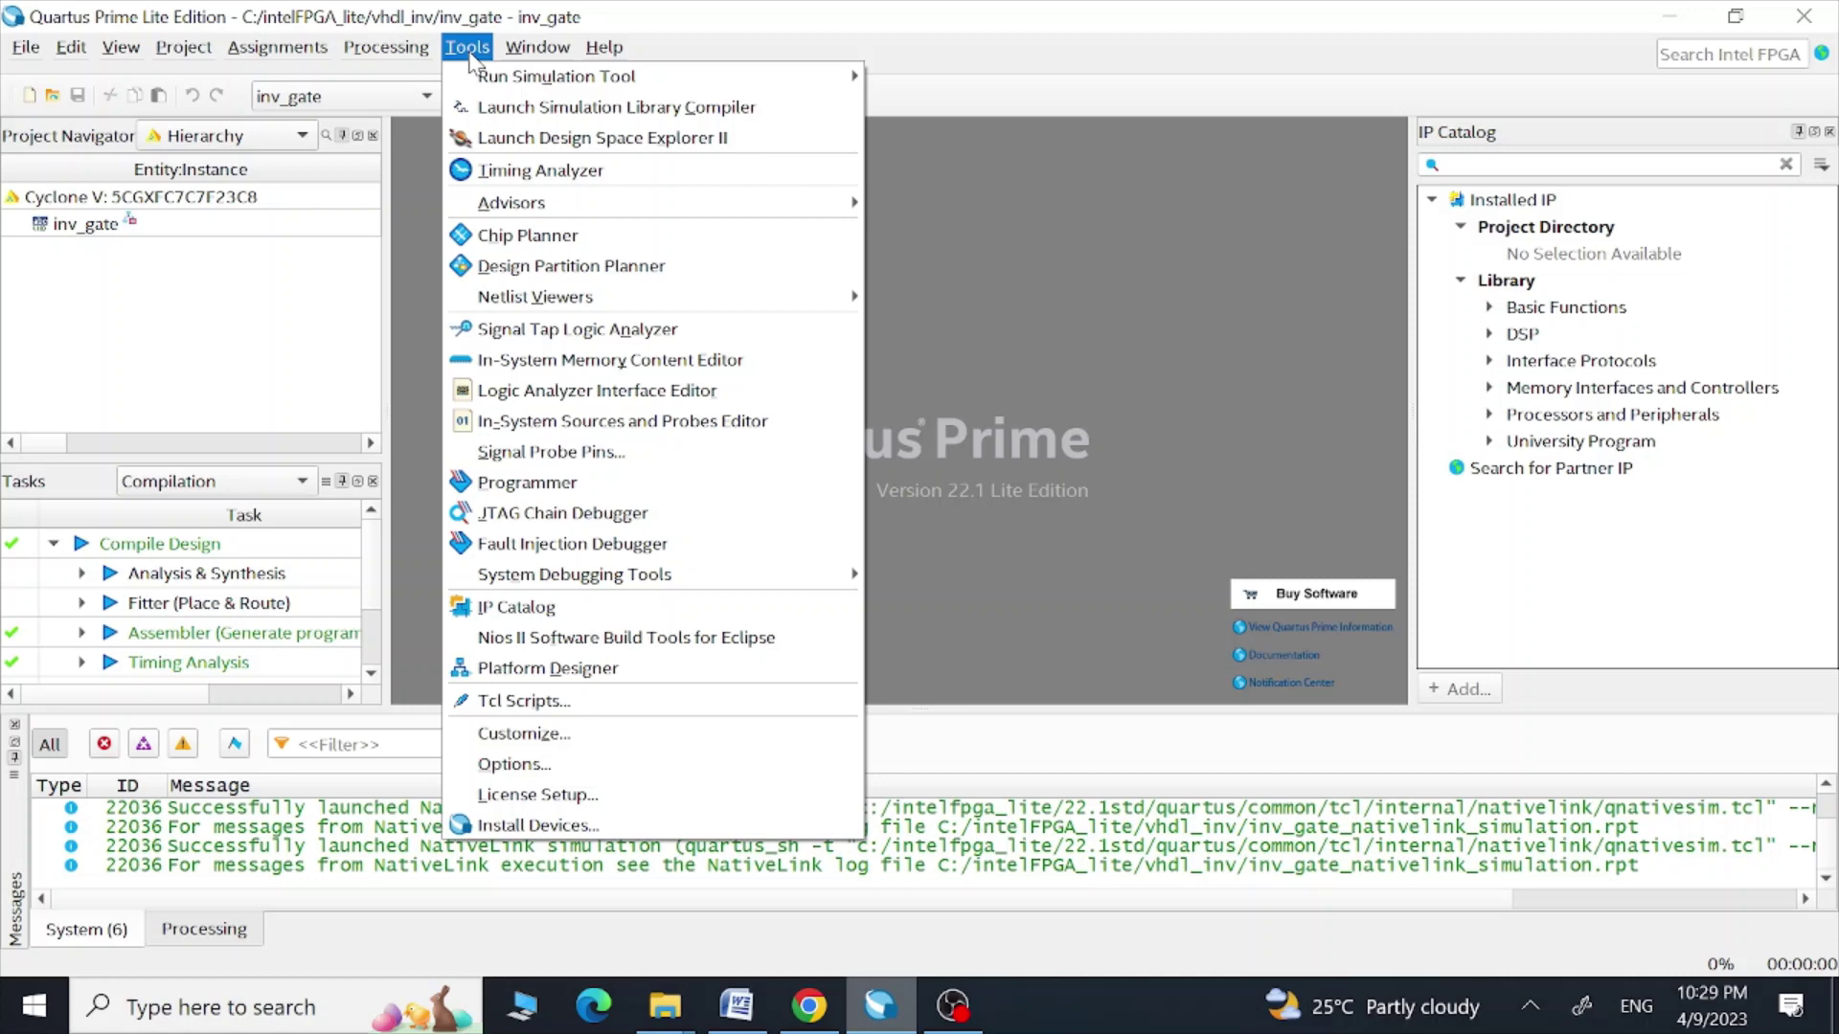
pyautogui.moveTo(556, 76)
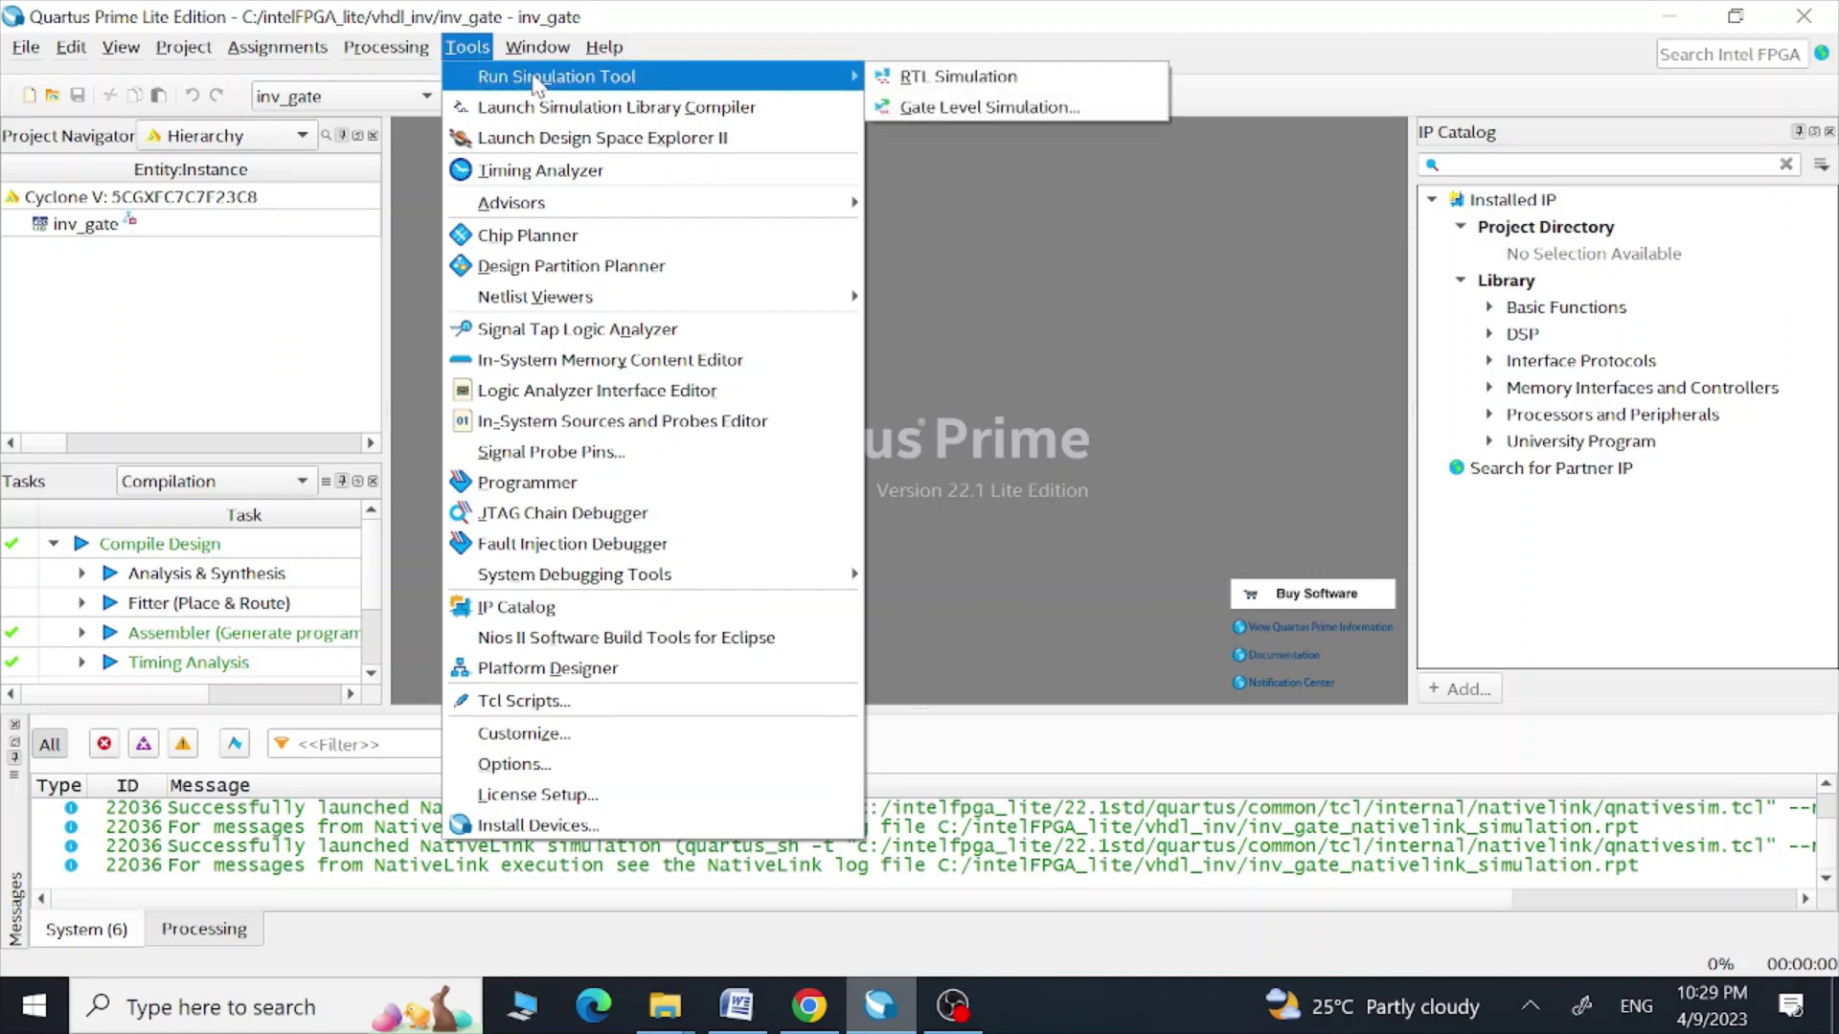
pyautogui.click(914, 80)
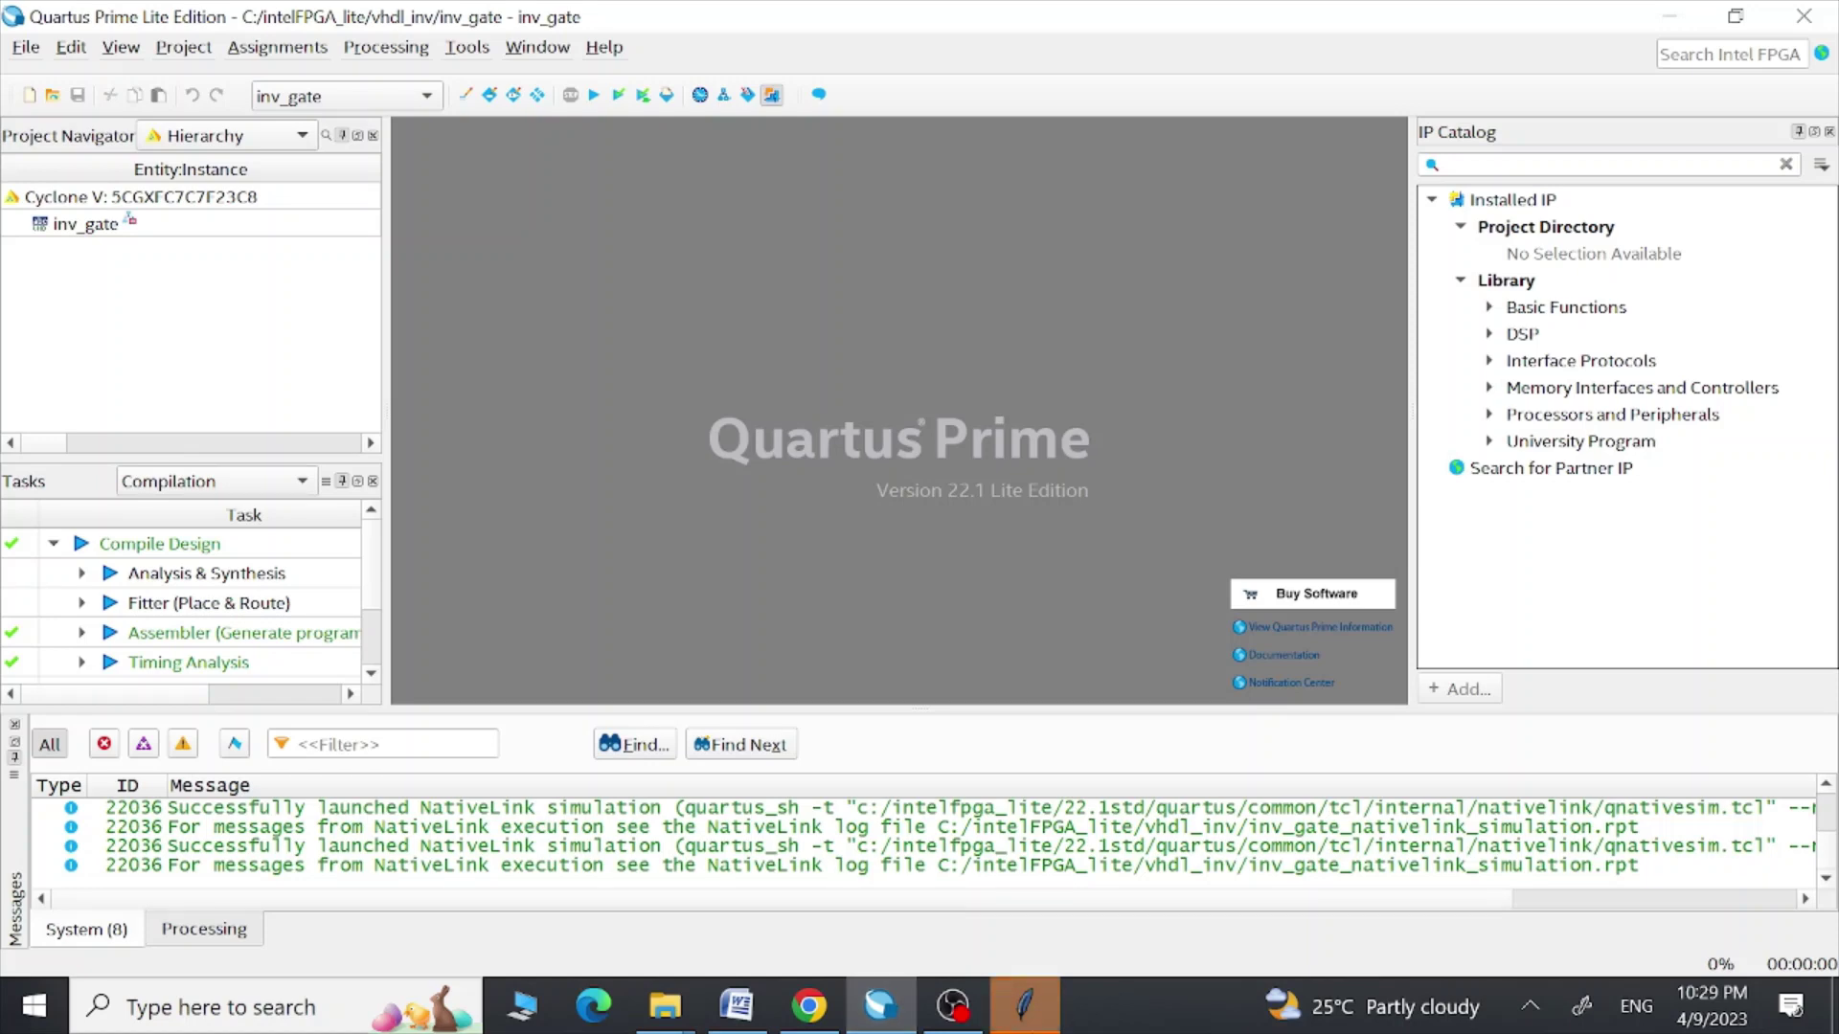
# Step: Switch to the Questa vsim window and maximize it
pyautogui.click(1024, 1006)
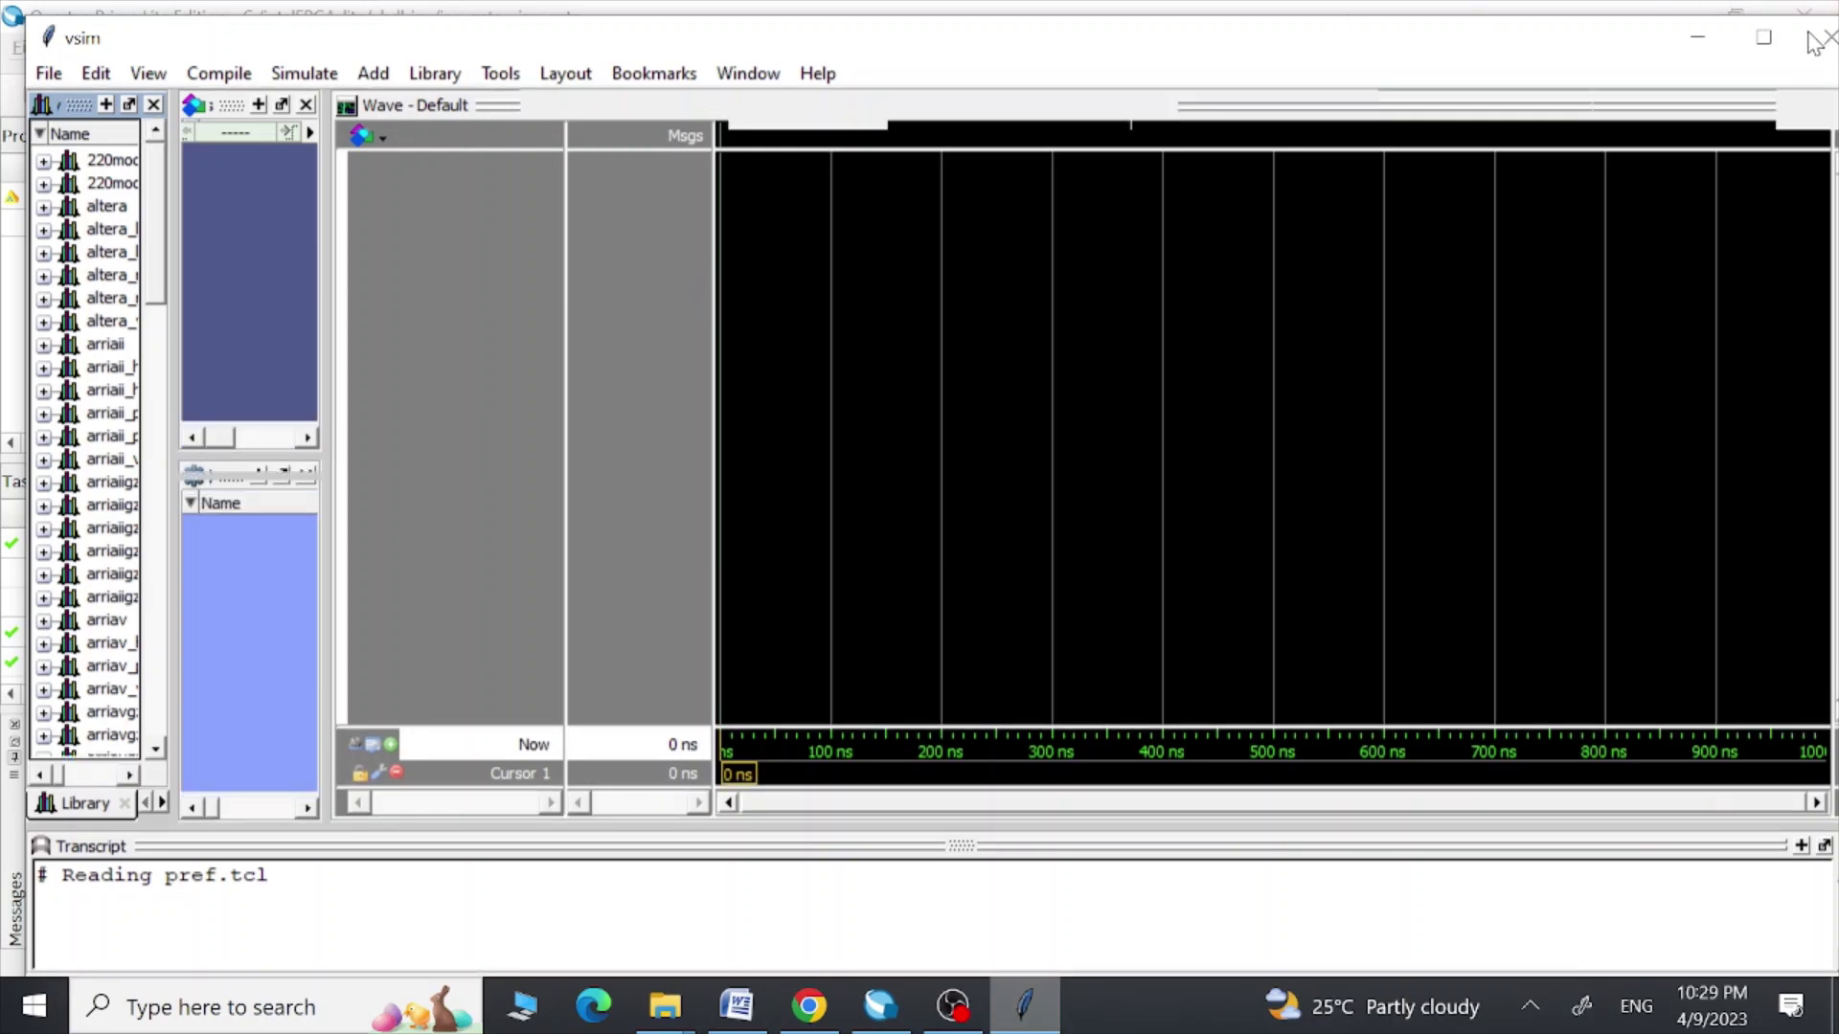
pyautogui.click(1768, 40)
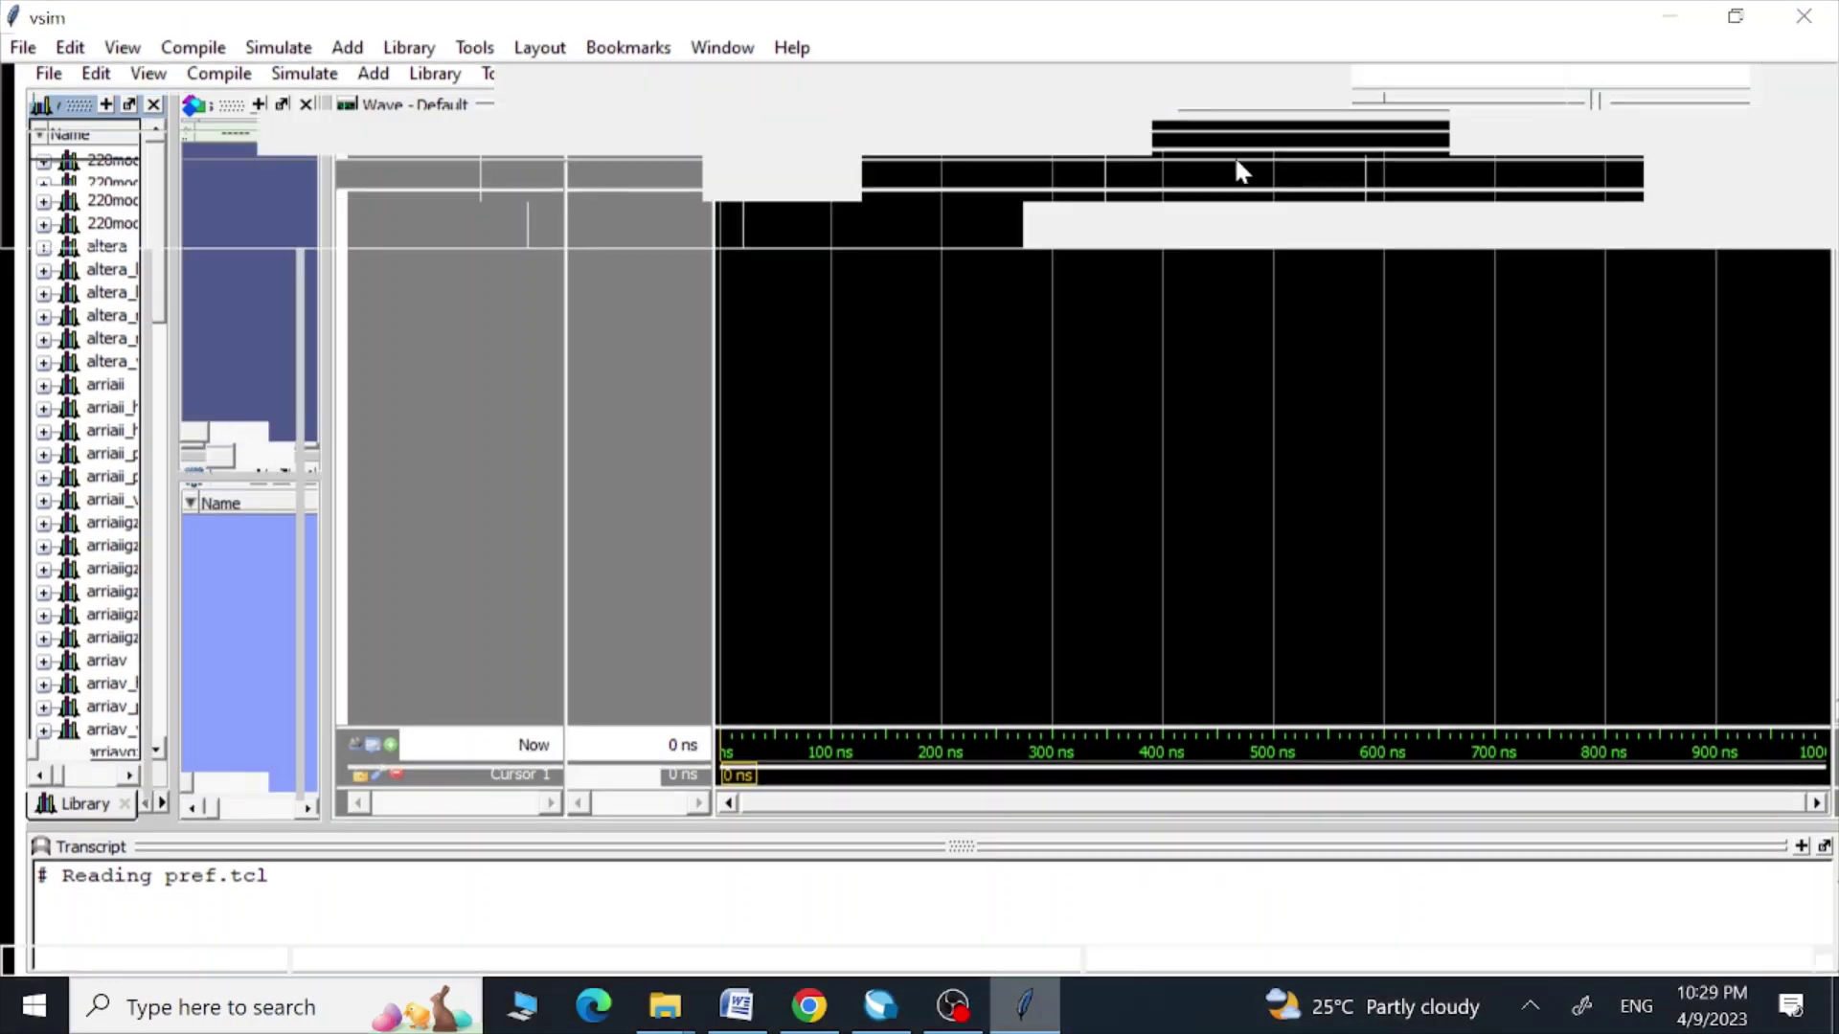